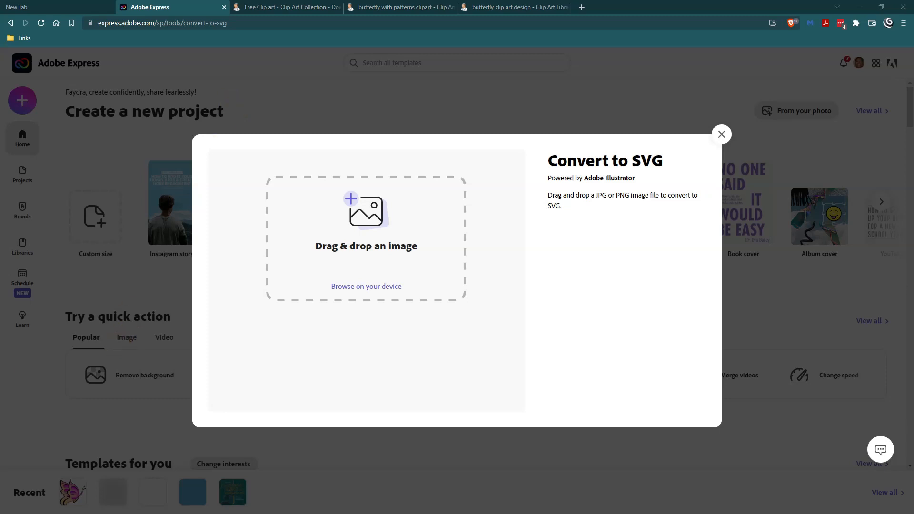
Step: Compare the two original Clipart Library butterflies with their Adobe Express SVG conversions, and return to the Convert to SVG page
left_click(404, 7)
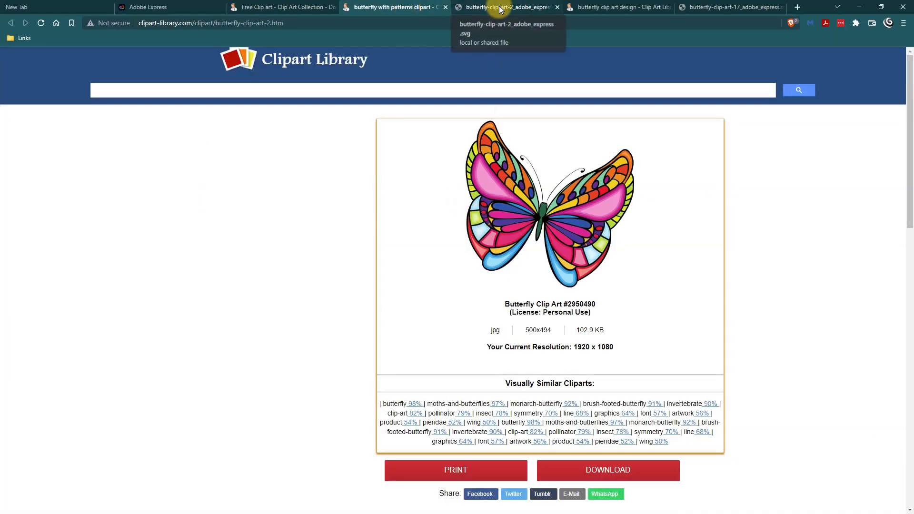
key("ctrl+Tab")
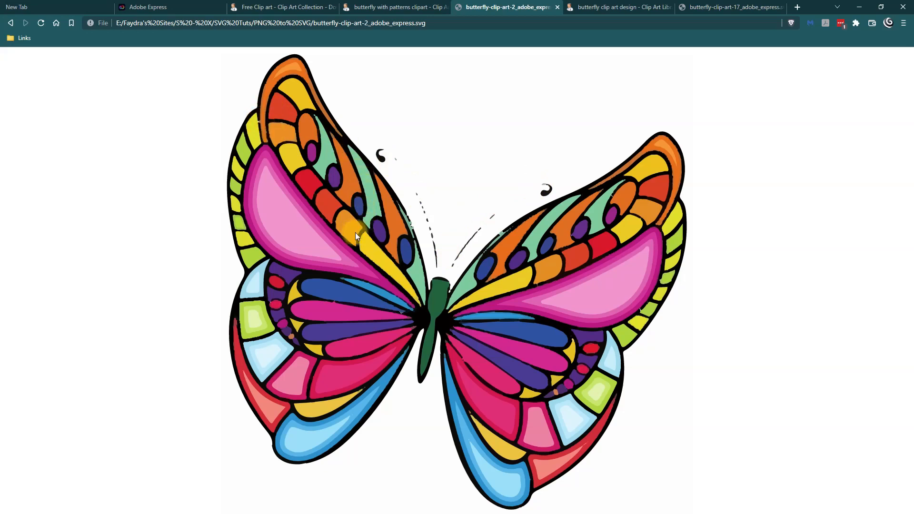
left_click(625, 10)
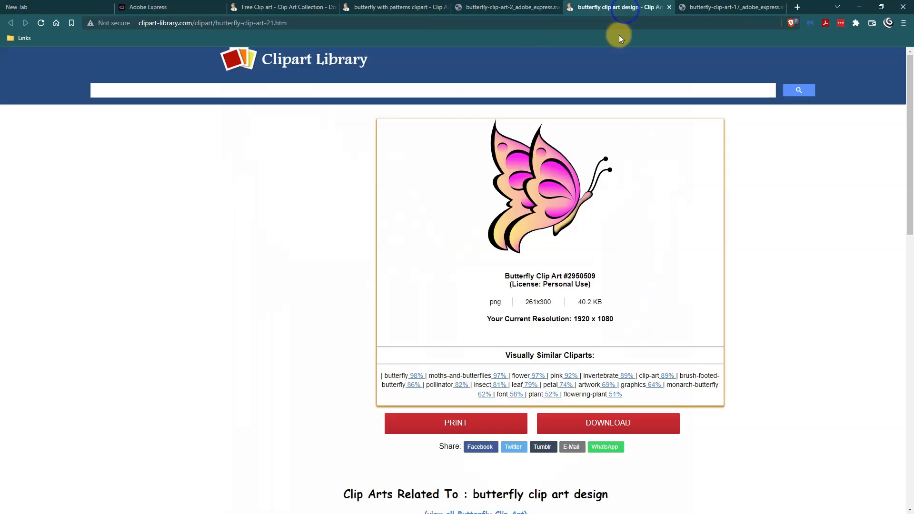
left_click(739, 8)
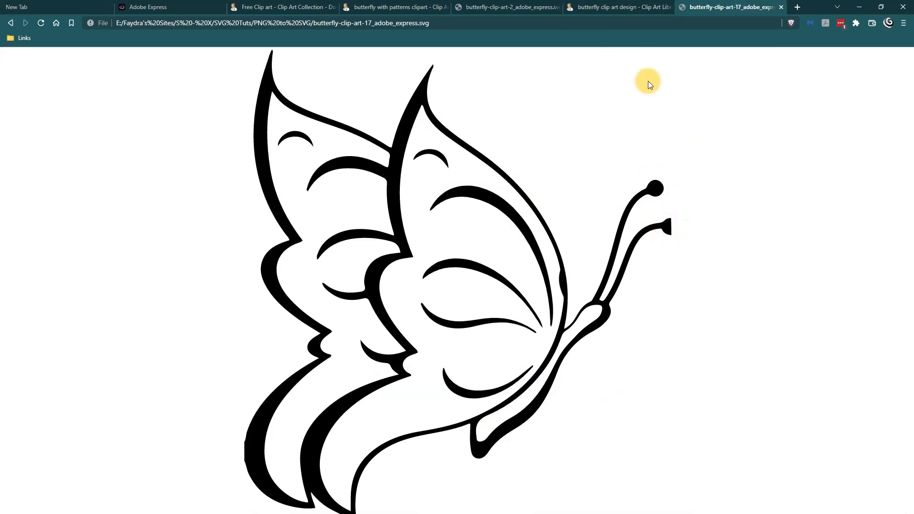
left_click(640, 10)
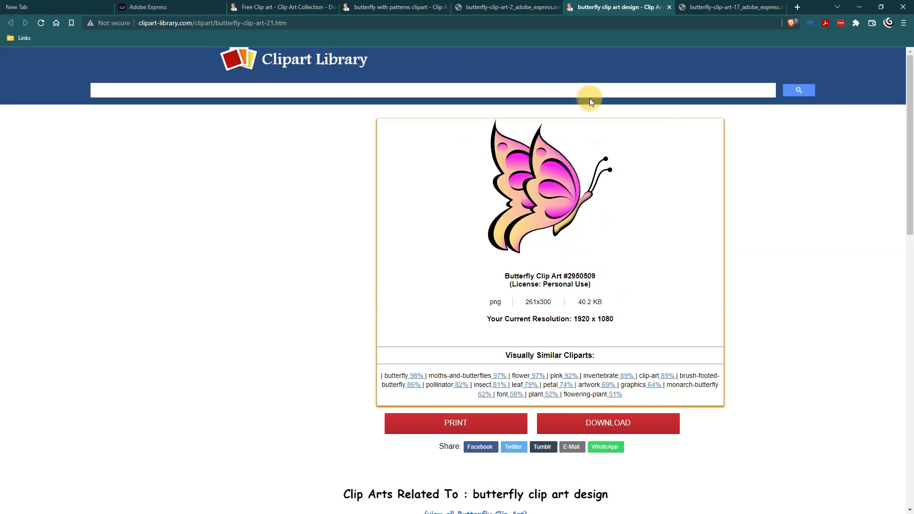
left_click(427, 8)
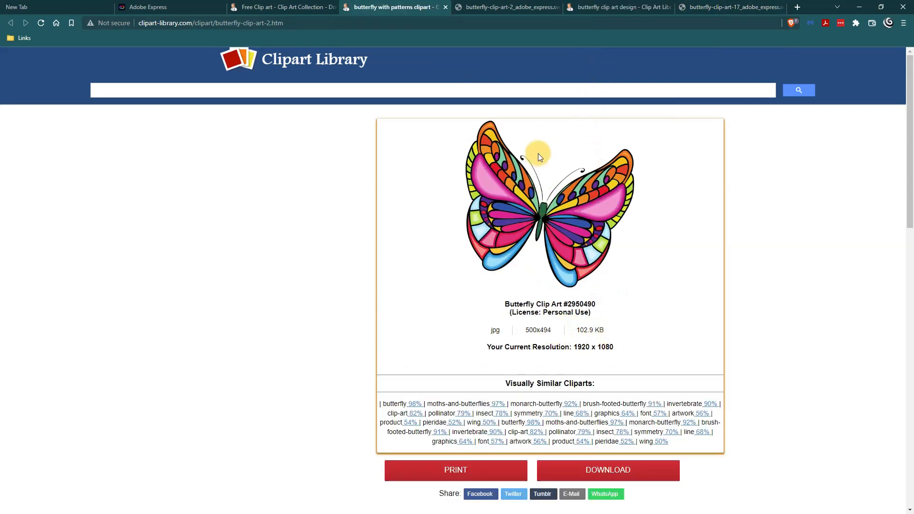
left_click(489, 7)
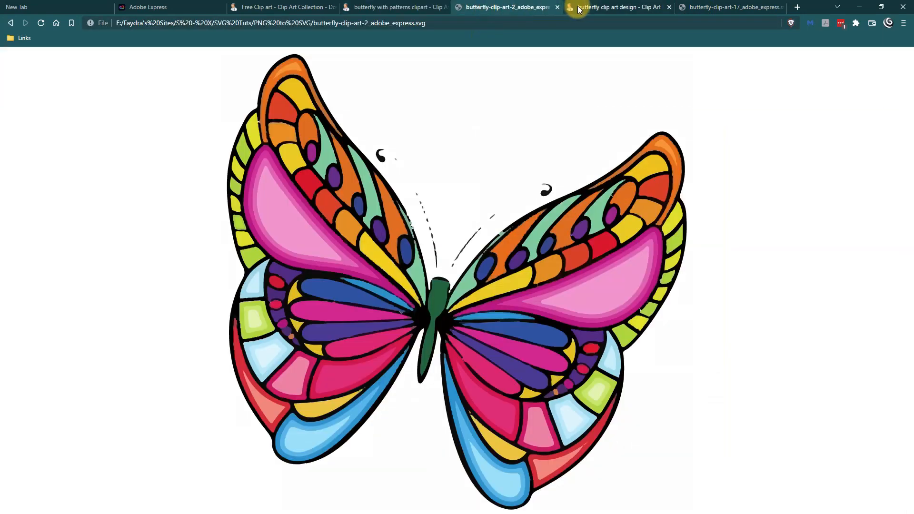
left_click(700, 8)
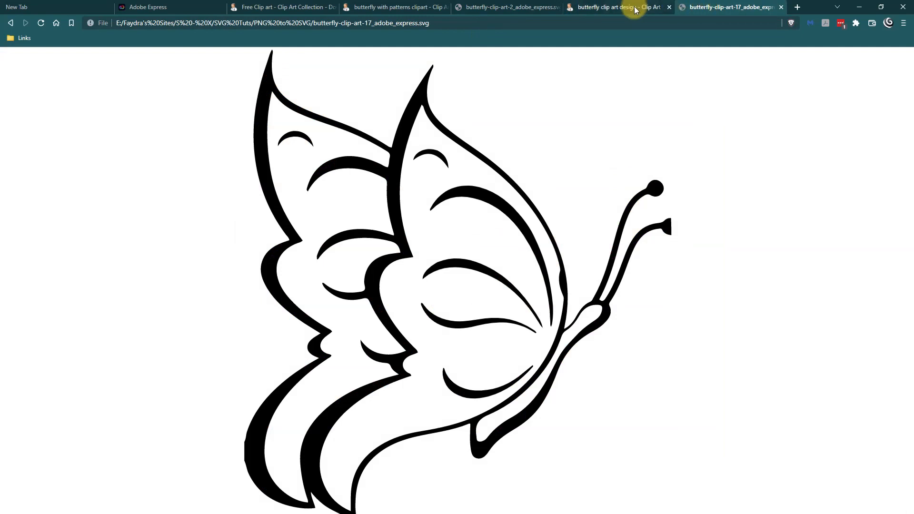
left_click(537, 5)
left_click(407, 8)
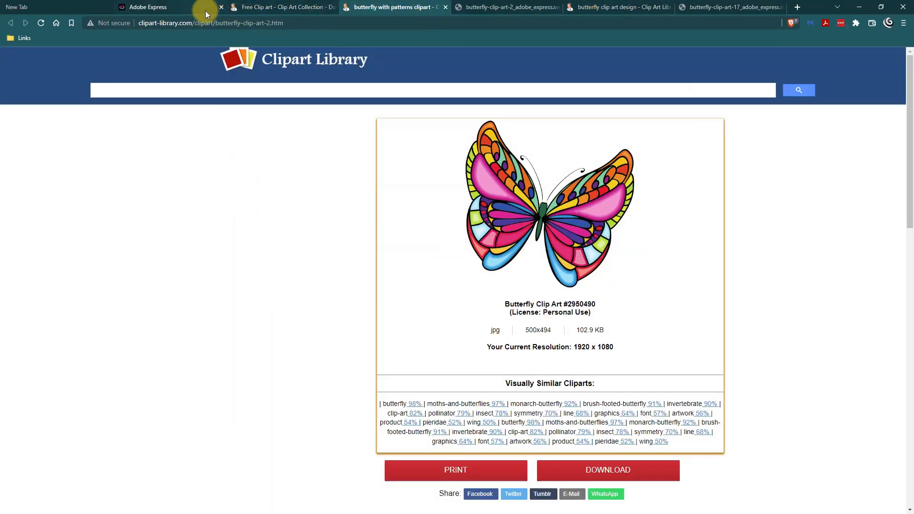
left_click(181, 9)
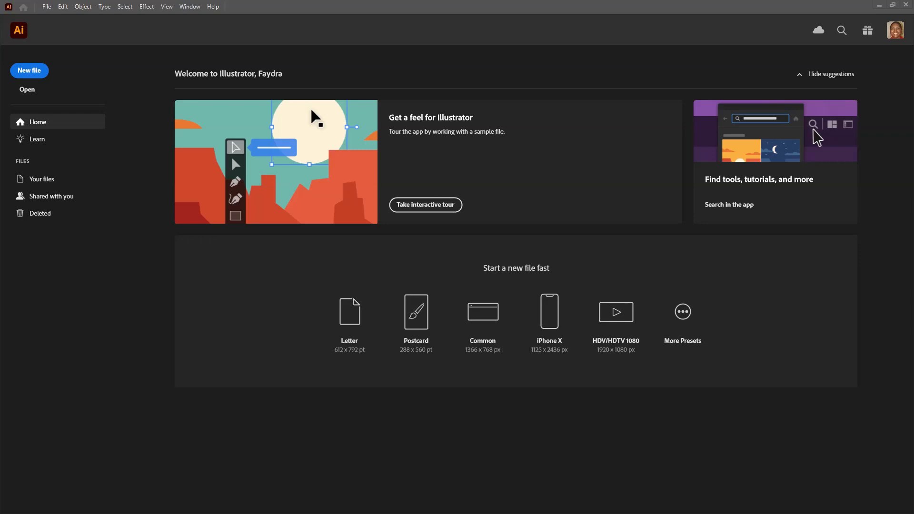
Step: Open butterfly-clip-art-2.jpg and butterfly-clip-art-17.jpg in Adobe Illustrator, with butterfly-clip-art-2.jpg placed first in the document order
left_click(879, 5)
left_click_drag(403, 258, 420, 265)
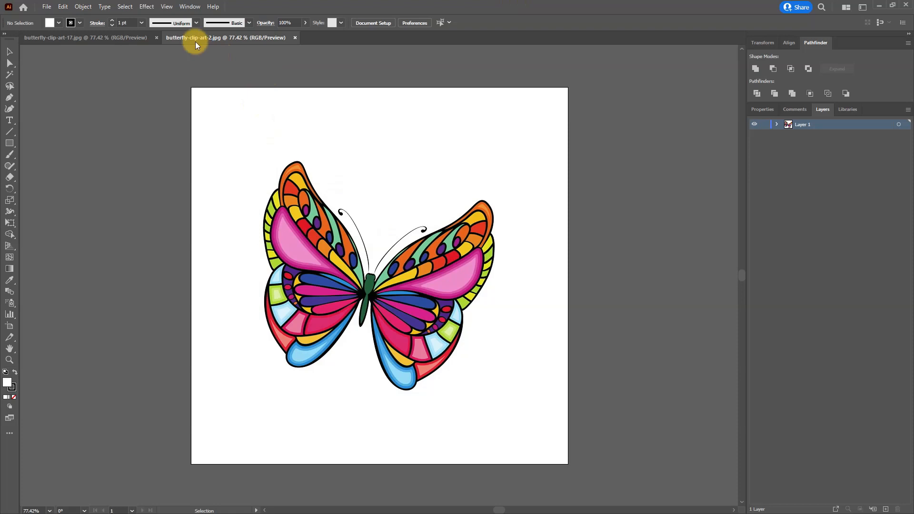
left_click_drag(227, 35, 61, 27)
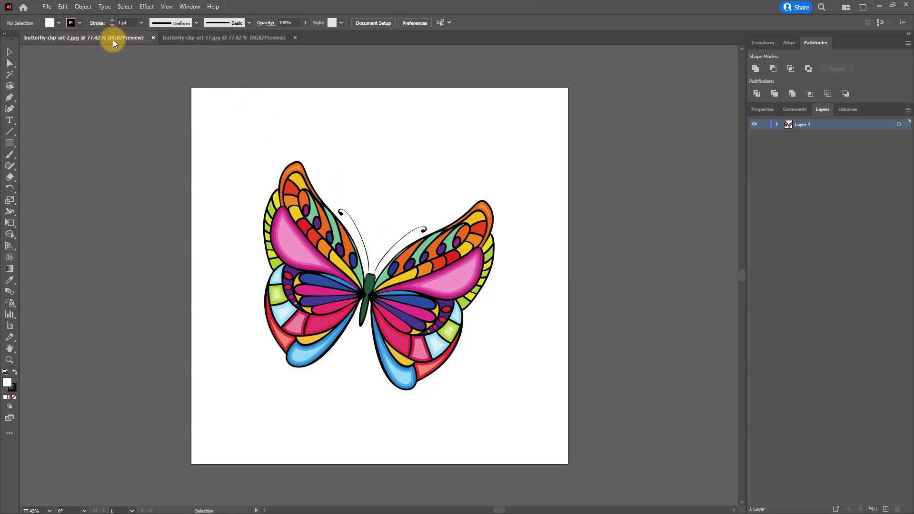
left_click(190, 38)
key("ctrl+Tab")
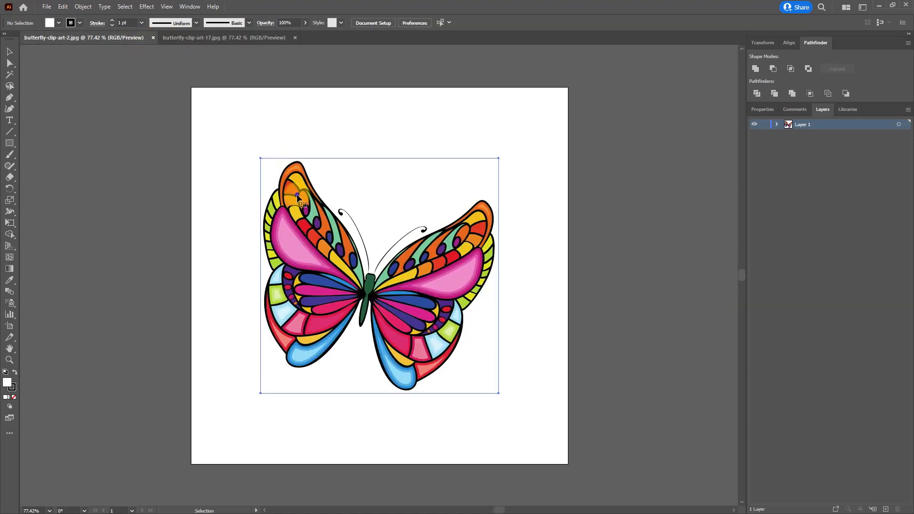
Step: Select the colorful butterfly image and examine its outlines up to 1600% magnification
left_click(379, 189)
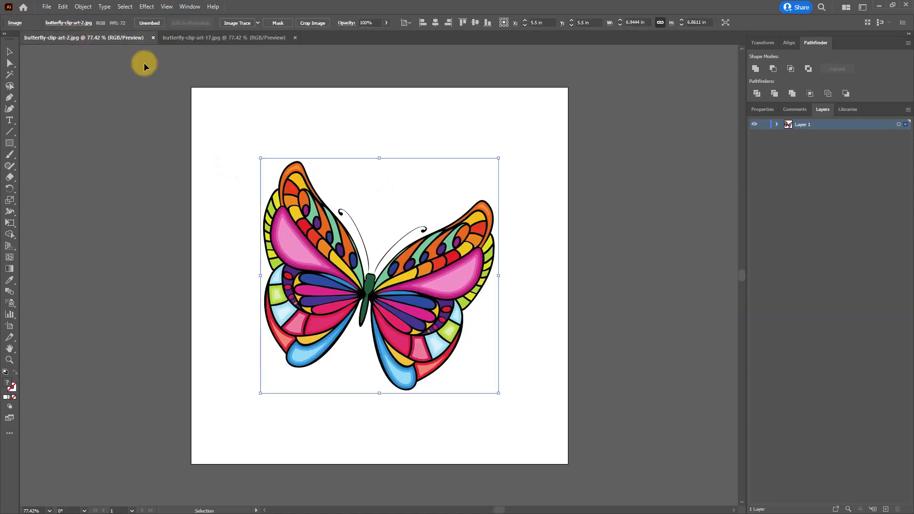
key("a")
key("ctrl+equal")
key("ctrl+equal")
key("ctrl+equal")
key("ctrl+equal")
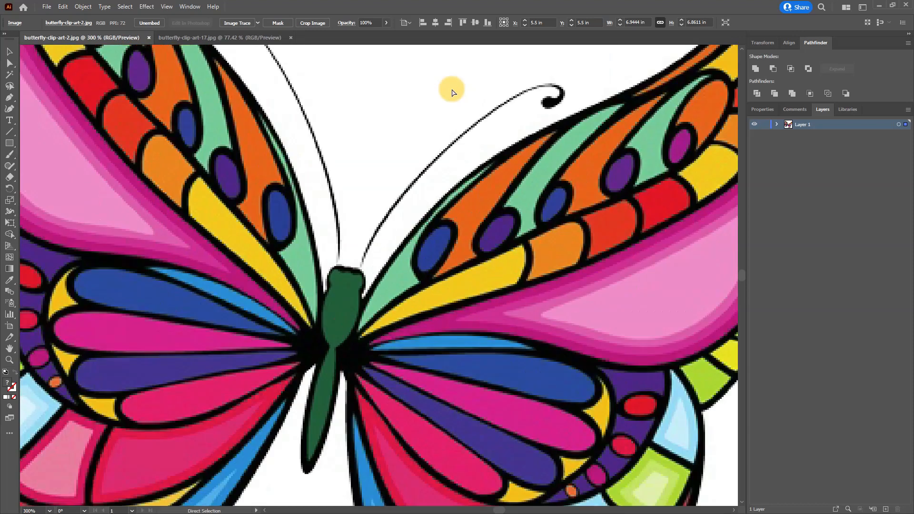
key("ctrl+equal")
key("ctrl+equal")
key("ctrl+equal")
key("ctrl+equal")
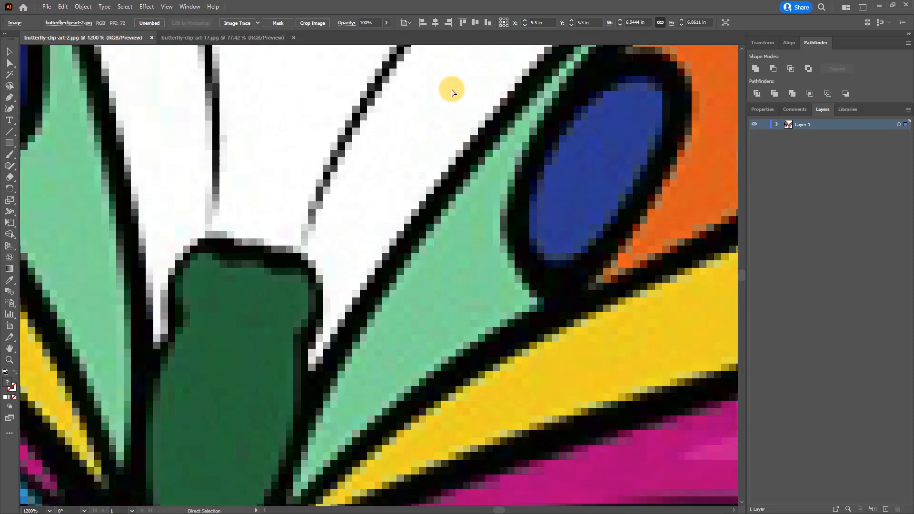
key("ctrl+equal")
key("v")
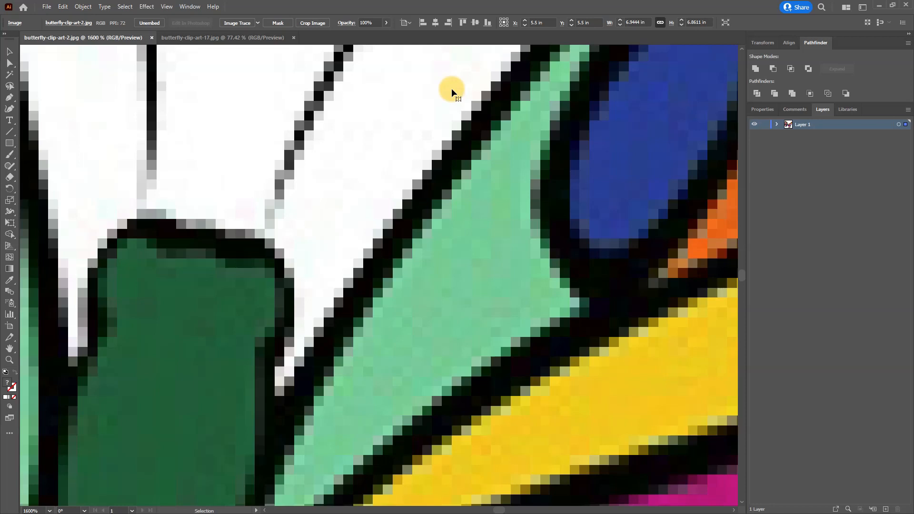
key("a")
key("ctrl+0")
key("v")
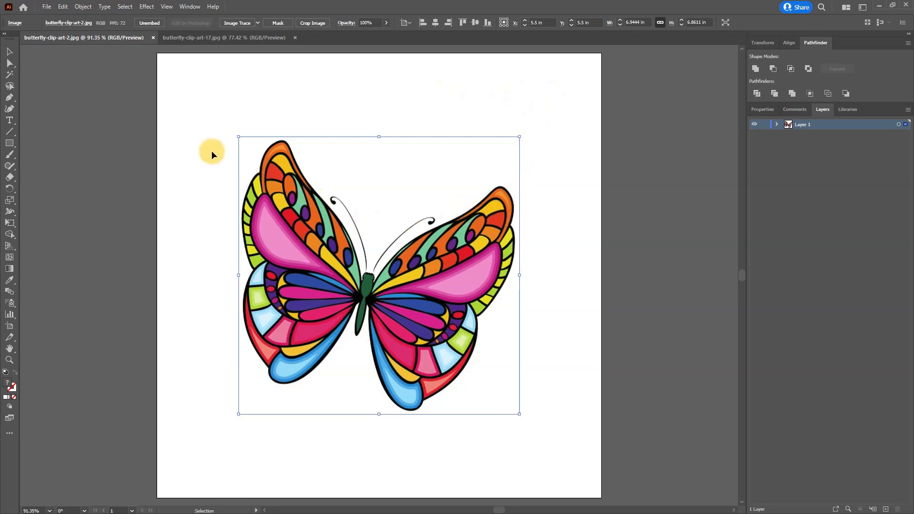
Step: Try tracing and expanding the butterfly image in one go with Make and Expand, and undo it
left_click(81, 6)
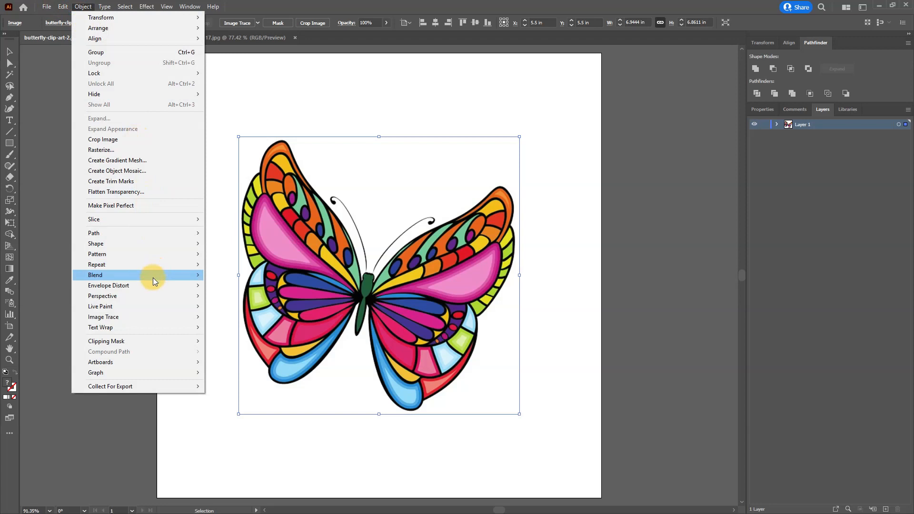
mouse_move(147, 318)
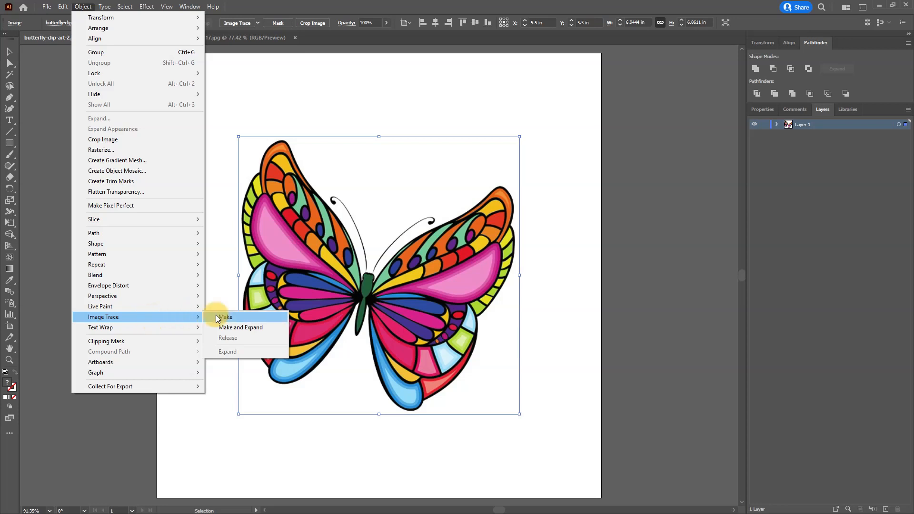
left_click(274, 328)
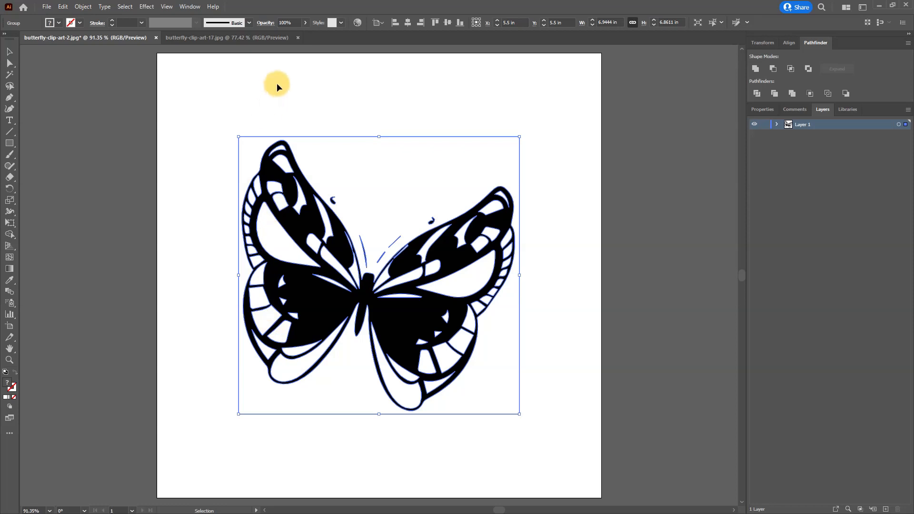
left_click(66, 7)
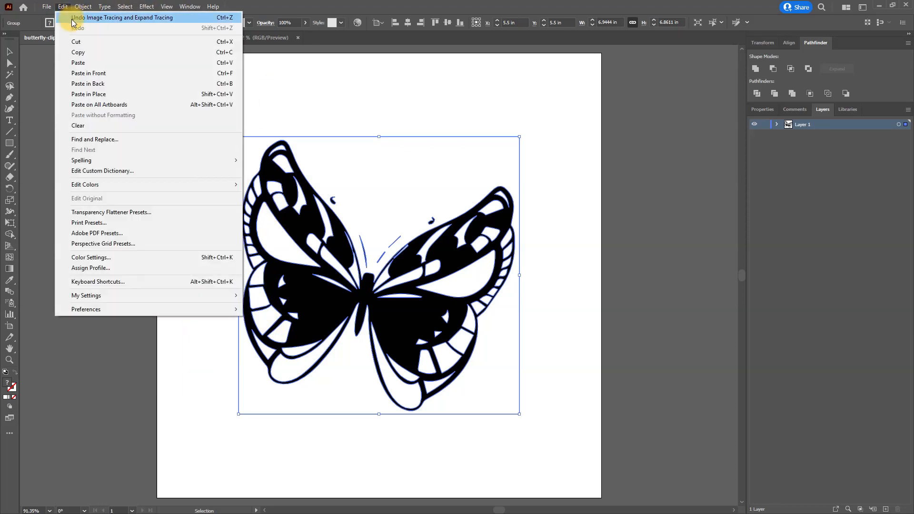
left_click(74, 19)
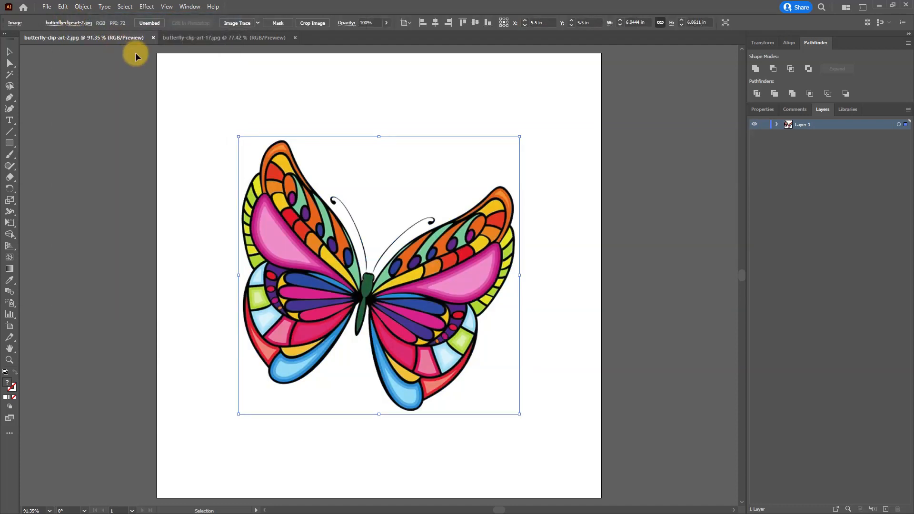
Step: Trace the butterfly image with Image Trace using the High Fidelity Photo preset, and compare it with the Adobe Express SVG
left_click(83, 7)
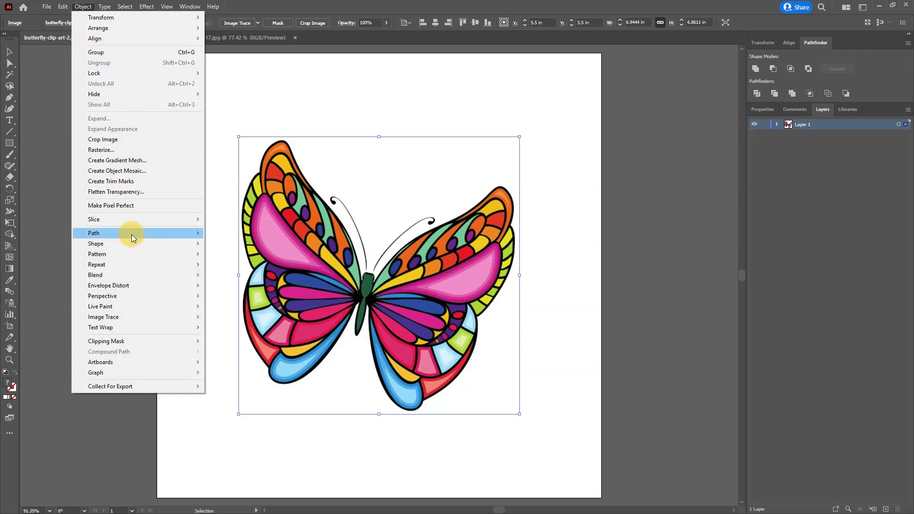
mouse_move(176, 316)
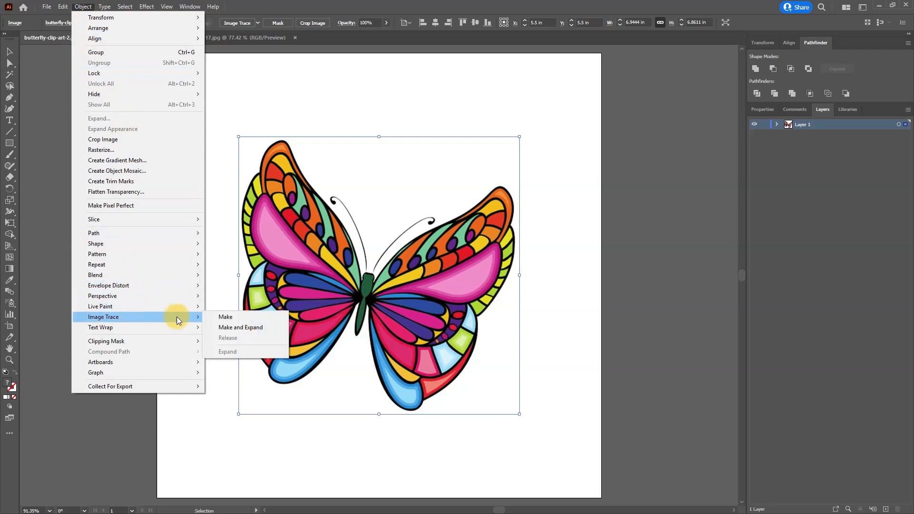
left_click(220, 318)
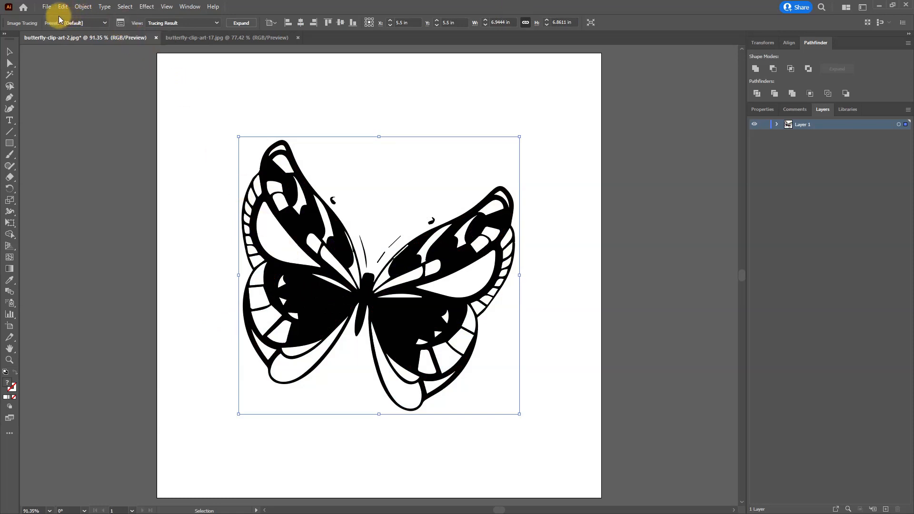
left_click(120, 23)
left_click_drag(717, 67, 645, 112)
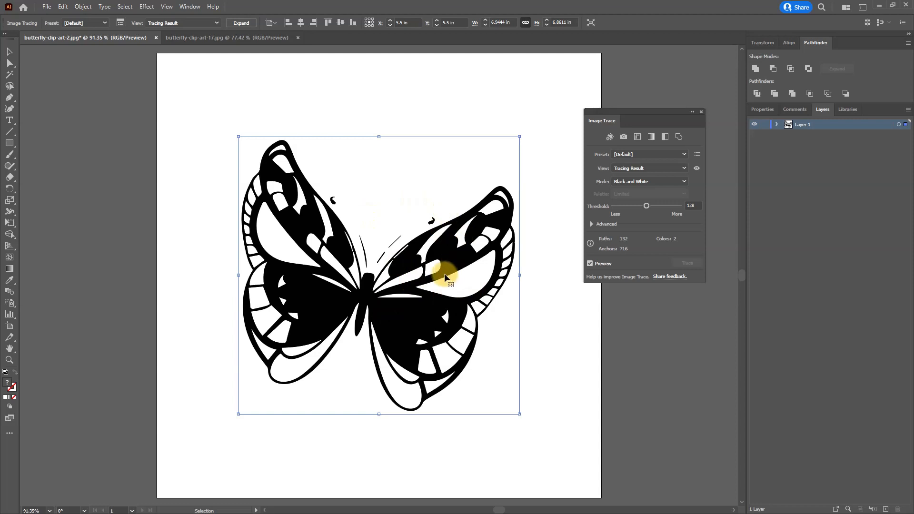
left_click(641, 155)
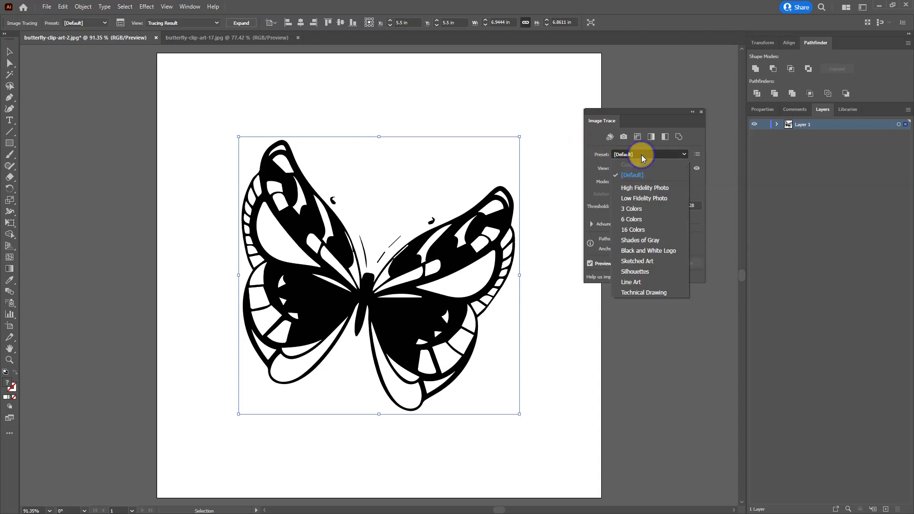
left_click(645, 190)
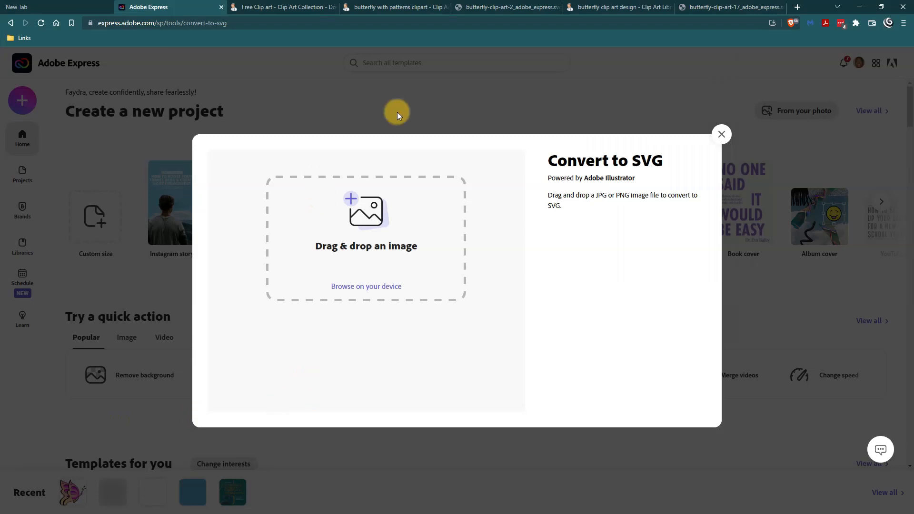
left_click(483, 5)
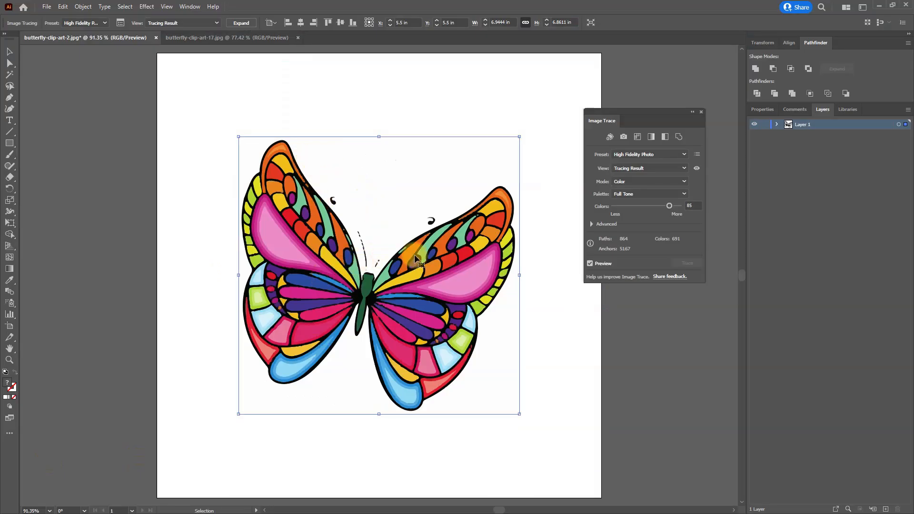
Step: In the advanced trace settings, try Noise at 100 px, and set Noise to 1 px with Corners and Paths at 100%
left_click(591, 223)
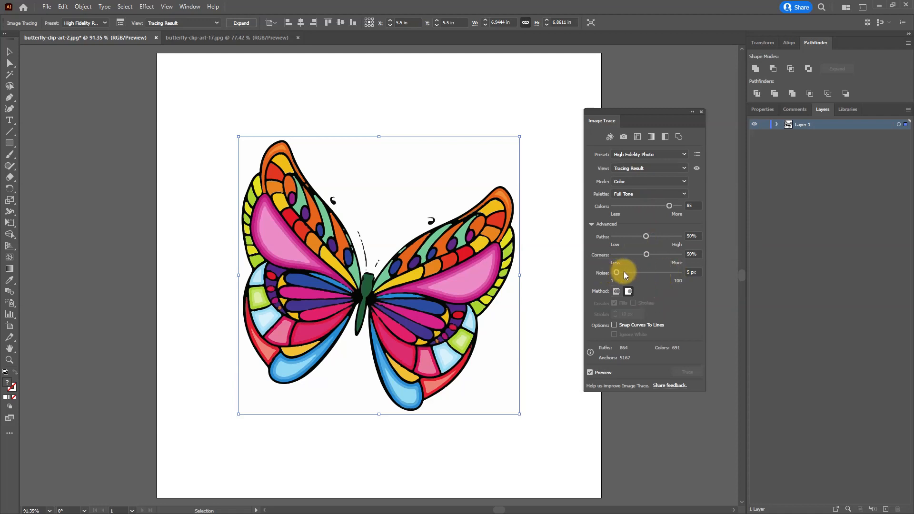
left_click_drag(615, 270, 706, 268)
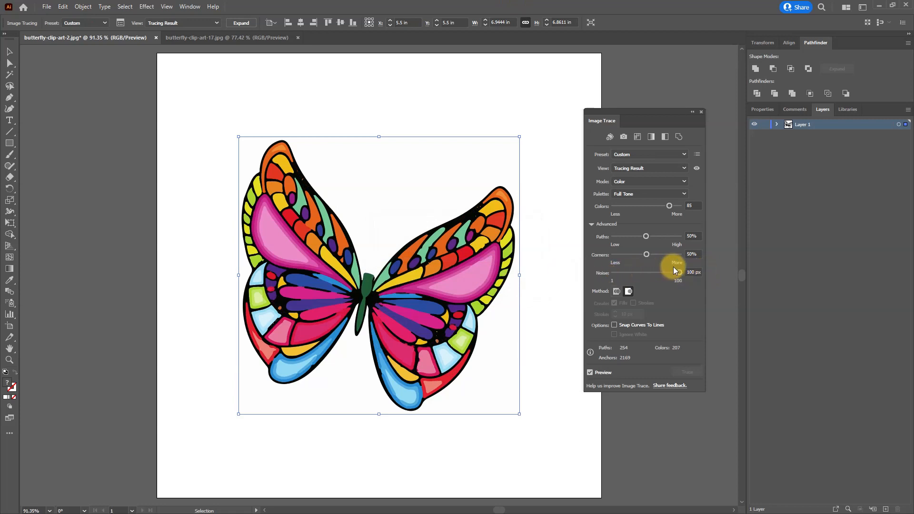
left_click_drag(679, 273, 610, 272)
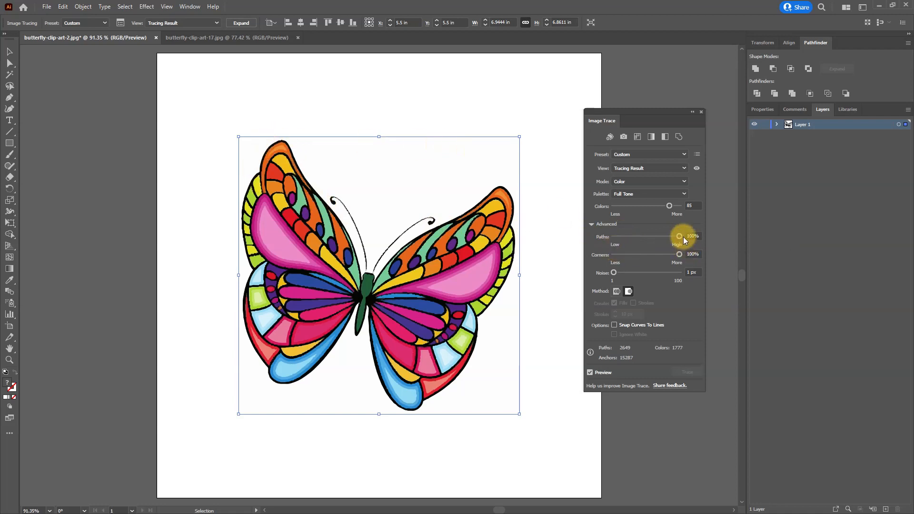
Step: Set the trace's Paths to 50% and examine the butterfly's outlines and antennae up close
left_click_drag(679, 236, 675, 239)
type("50")
key("ctrl+plus")
key("ctrl+plus")
key("ctrl+plus")
key("ctrl+plus")
key("ctrl+plus")
key("ctrl+plus")
key("ctrl+plus")
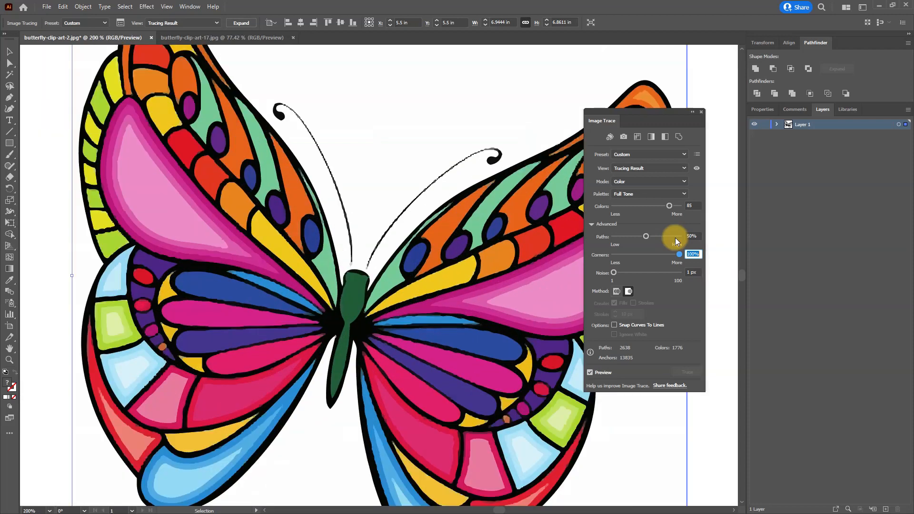
Step: Inspect the traced edges near the butterfly's body up close, and expand the tracing result into editable paths
key("ctrl+plus")
key("ctrl+plus")
key("ctrl+plus")
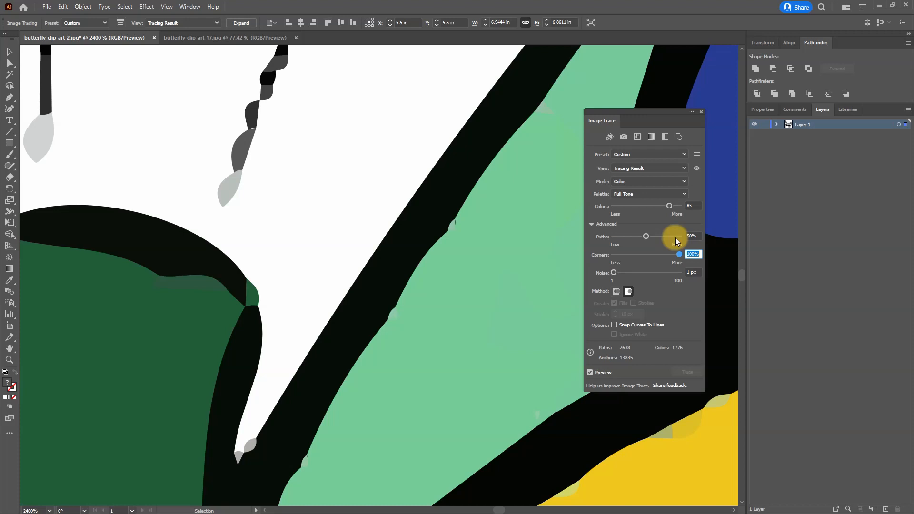
key("ctrl+0")
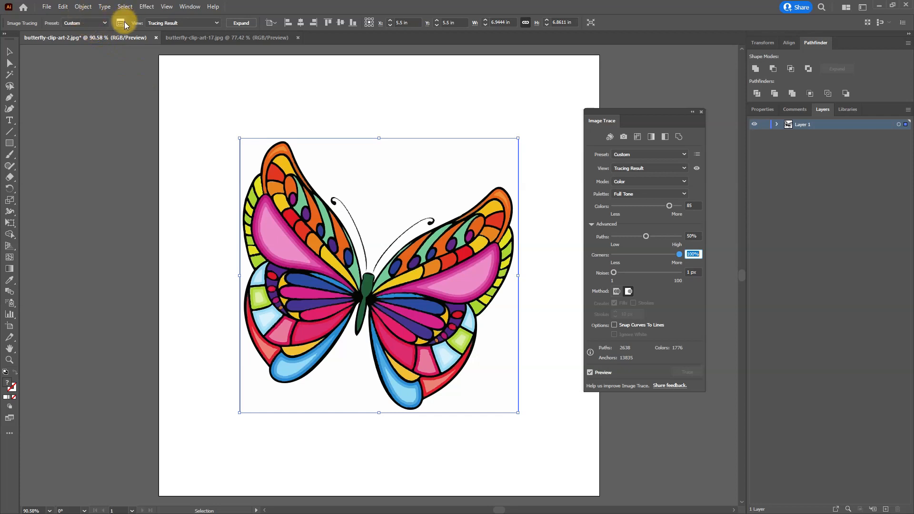
left_click(240, 21)
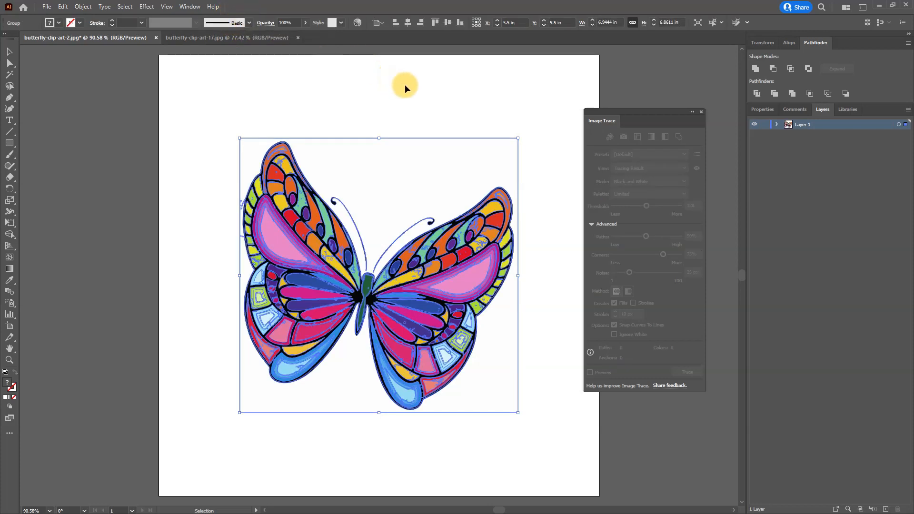
left_click(700, 112)
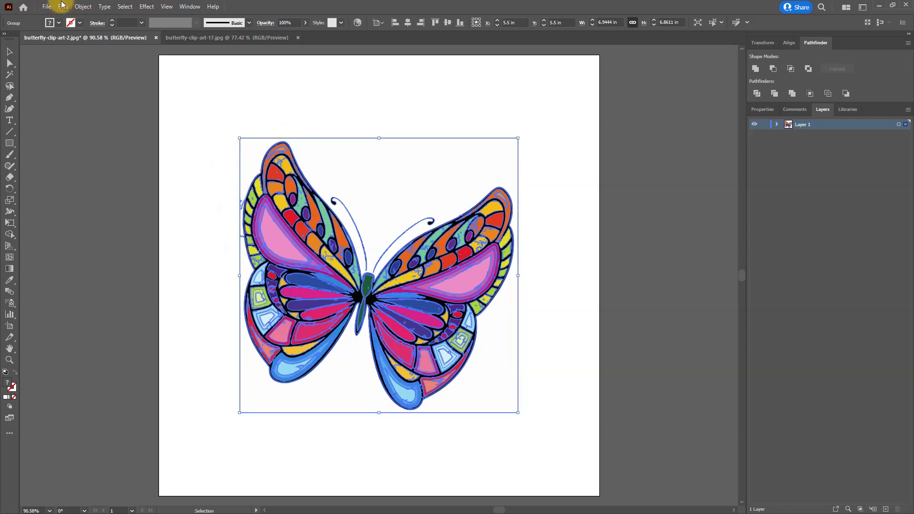
Step: Ungroup the expanded butterfly artwork and delete the white background shape behind it
left_click(84, 6)
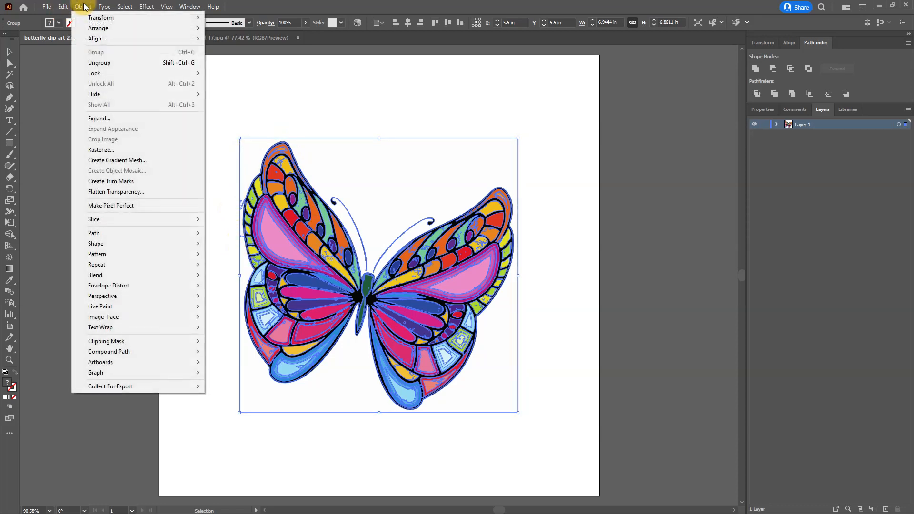
left_click(97, 62)
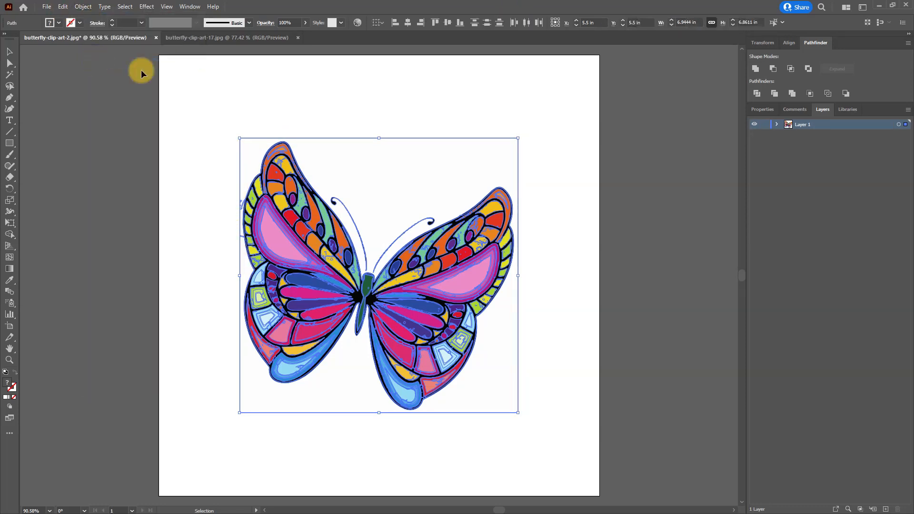
left_click(496, 81)
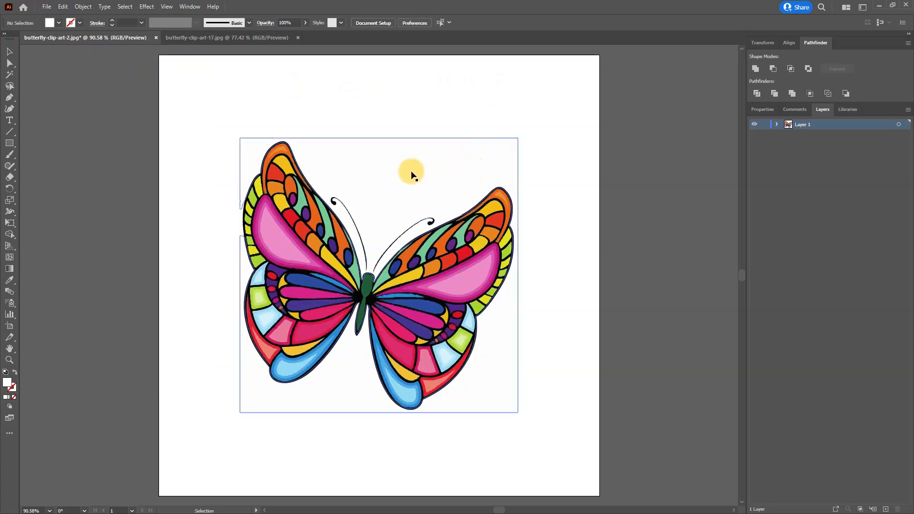
left_click(395, 161)
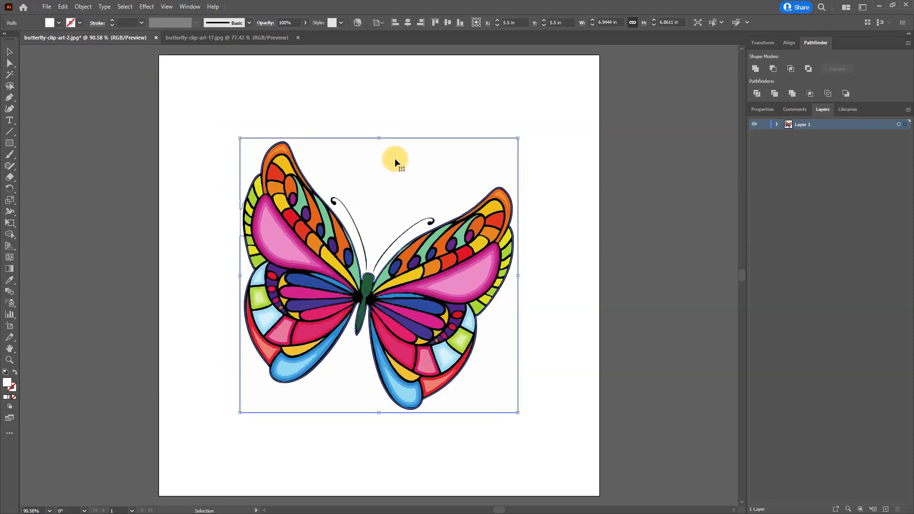
key("Delete")
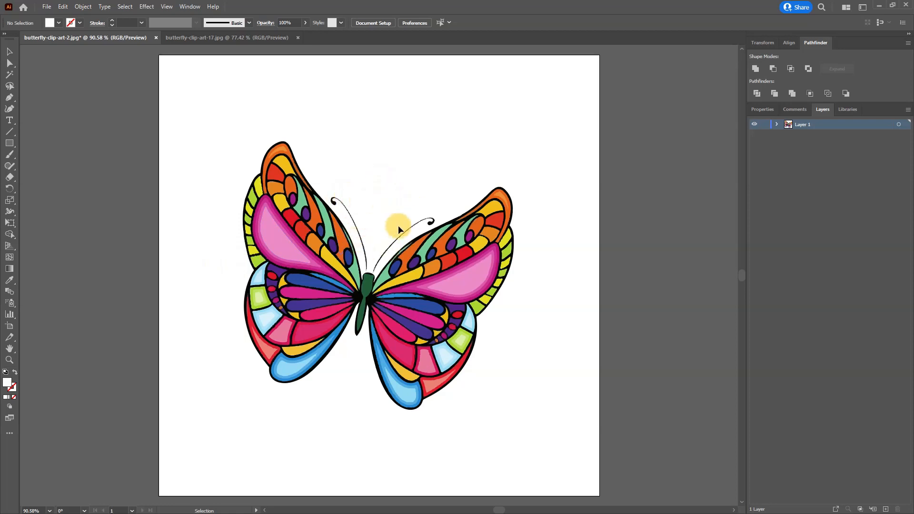
Step: Select individual colour shapes in the butterfly's wings to check that they are separate paths, and deselect them
left_click(422, 271)
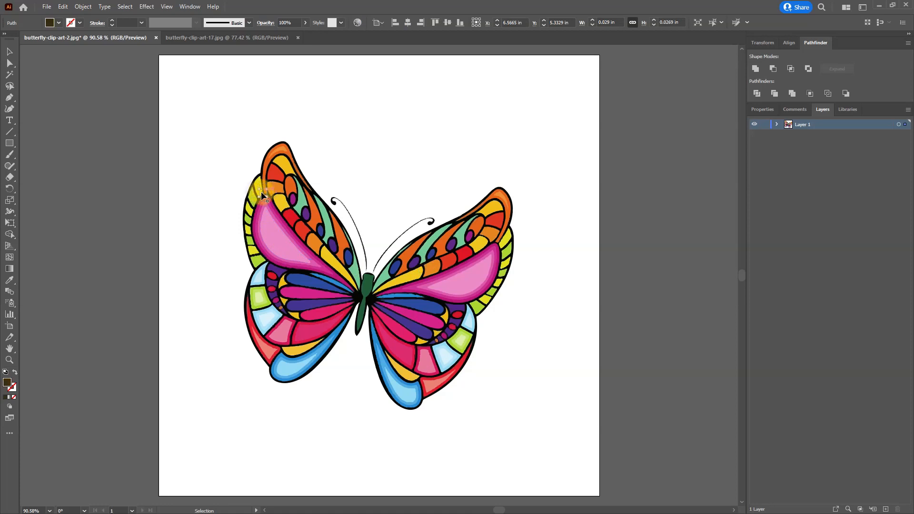
left_click(291, 186)
left_click(313, 229)
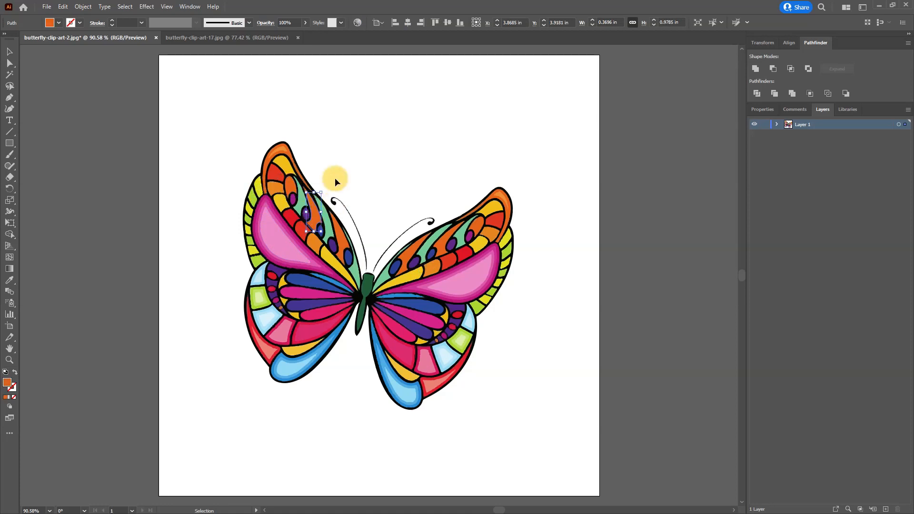
left_click(355, 128)
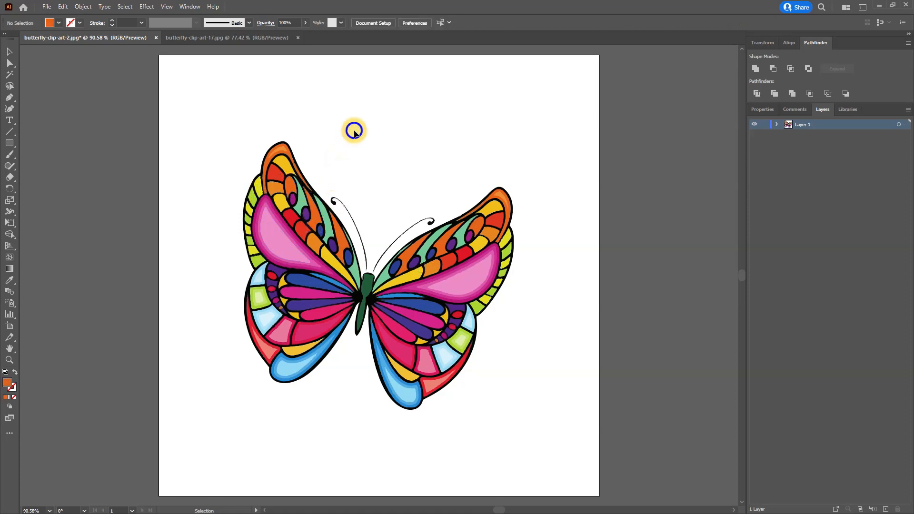
Step: Try filling the butterfly's green body with yellow from the Art & Illustration swatch library, undo it, and close the library
left_click(368, 281)
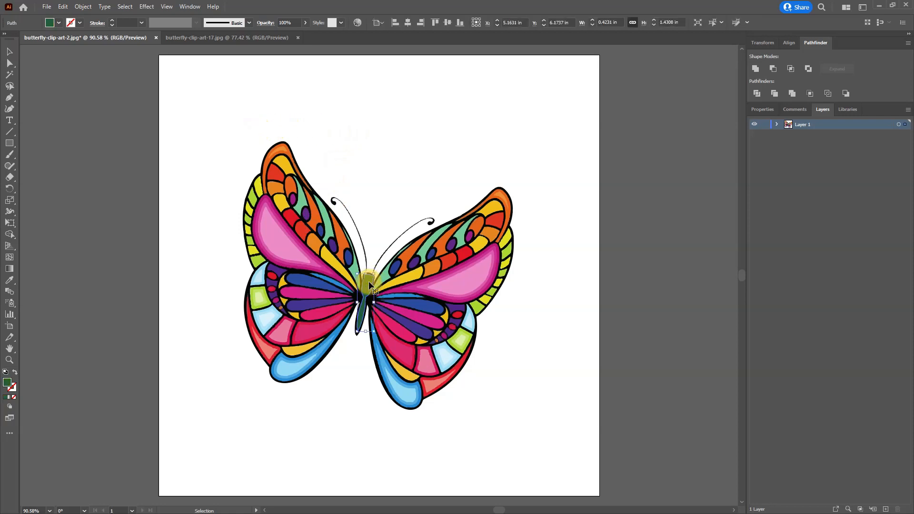
left_click(59, 23)
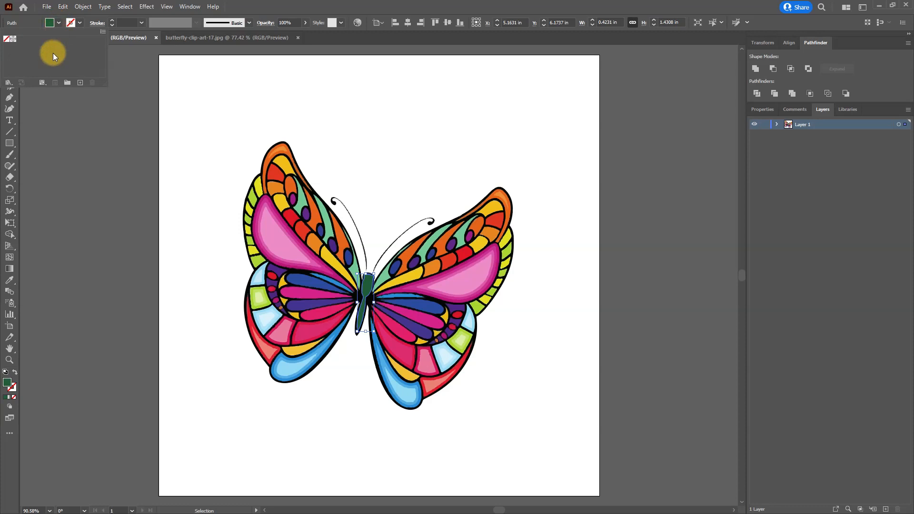
left_click(9, 82)
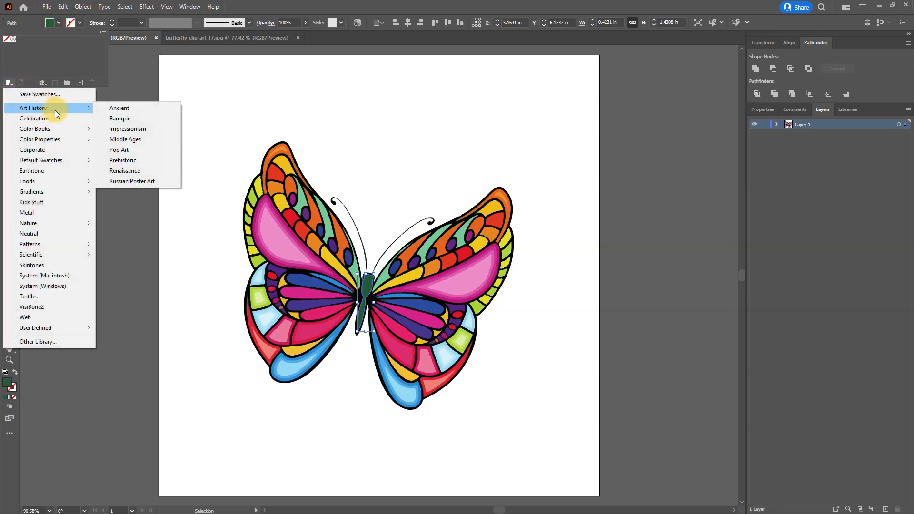
mouse_move(85, 164)
left_click(128, 160)
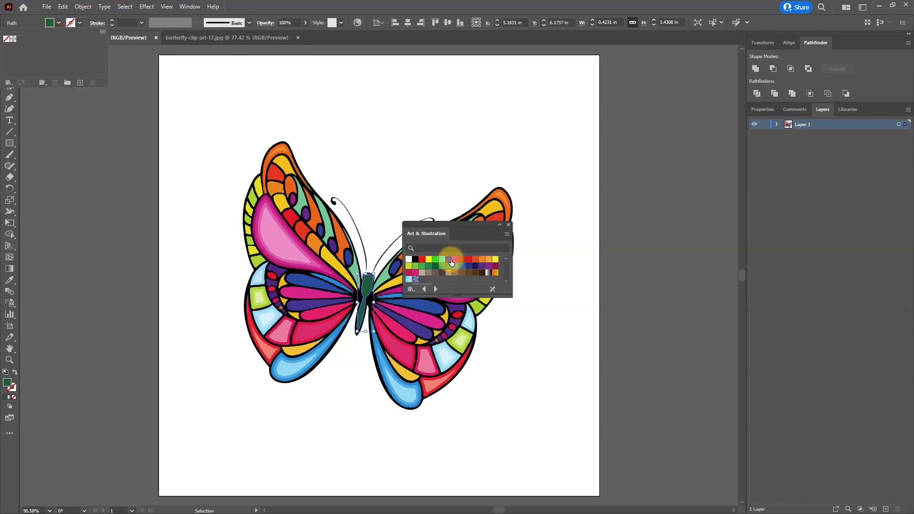
left_click(428, 260)
left_click(567, 256)
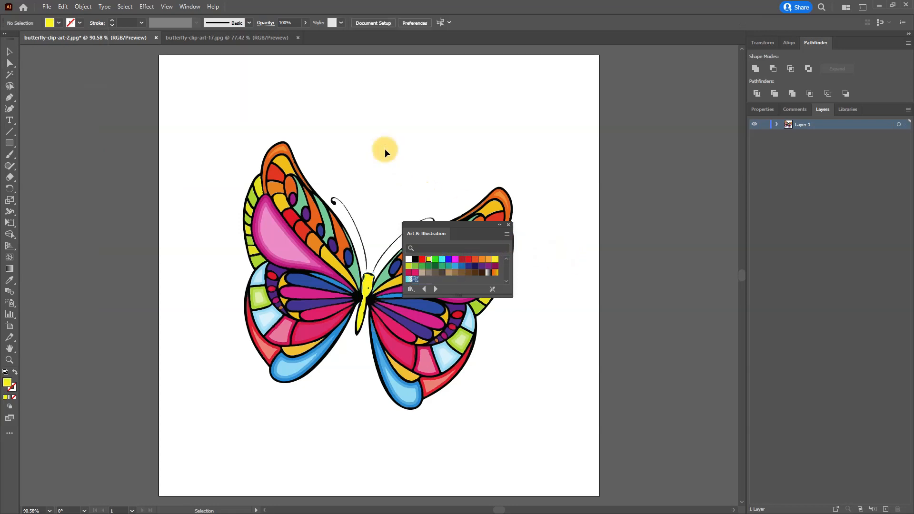
key("ctrl+z")
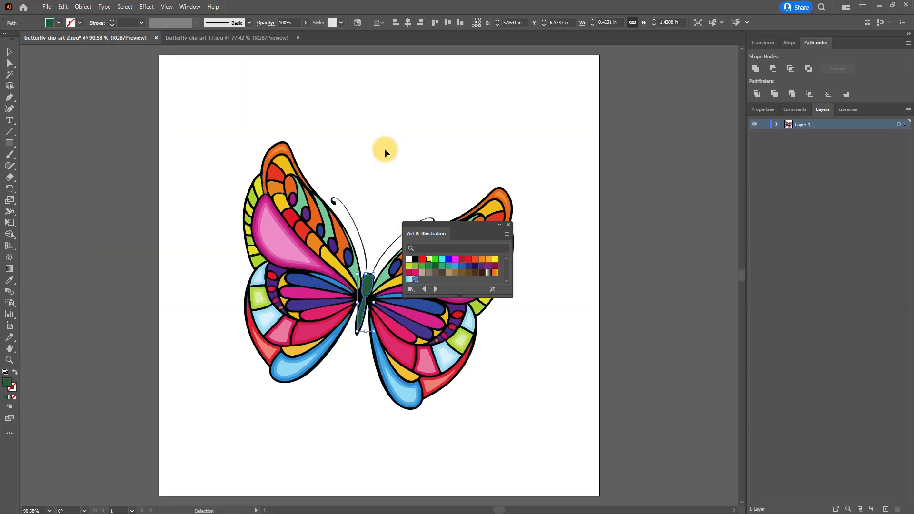
left_click(383, 138)
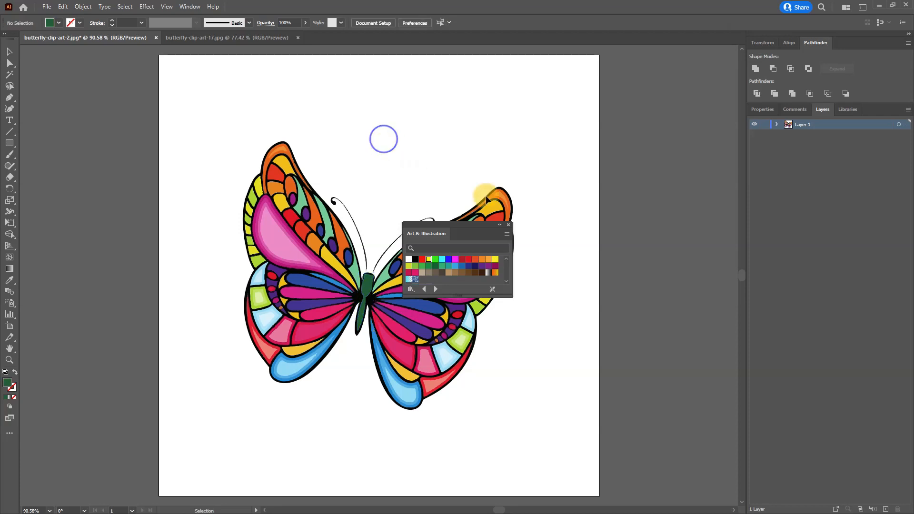
left_click(507, 224)
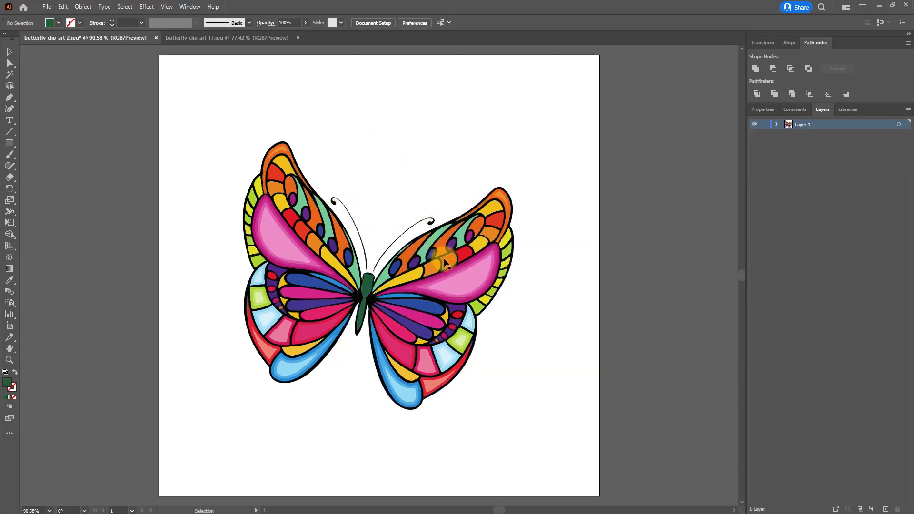
Step: Select all the butterfly's paths, group them into one object, and deselect it
left_click_drag(205, 101, 606, 447)
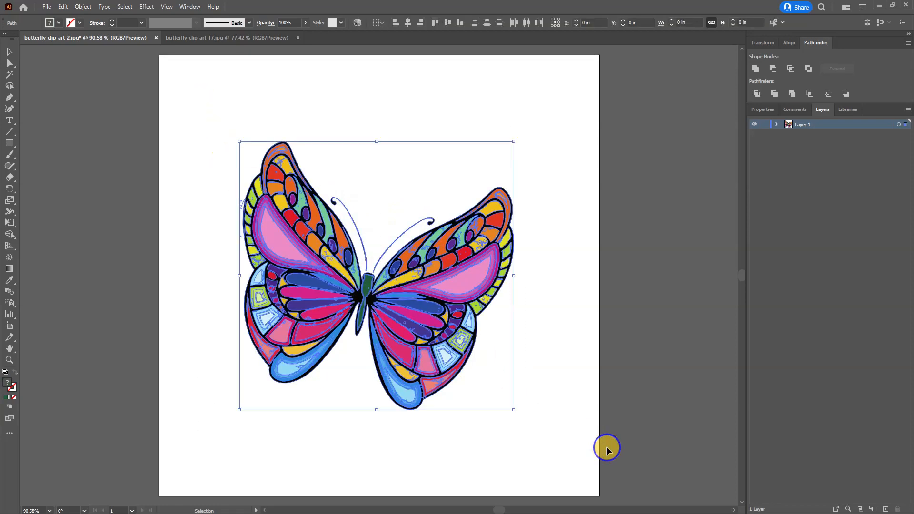
left_click(83, 7)
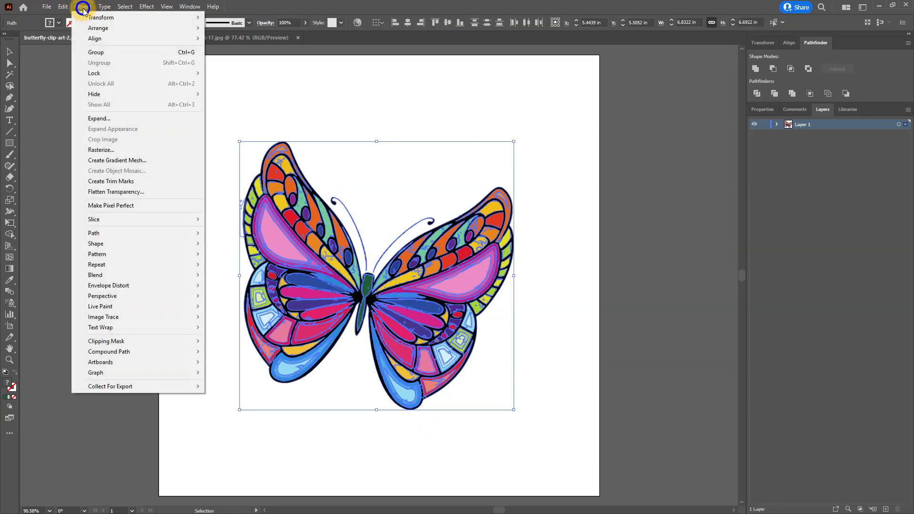
left_click(114, 52)
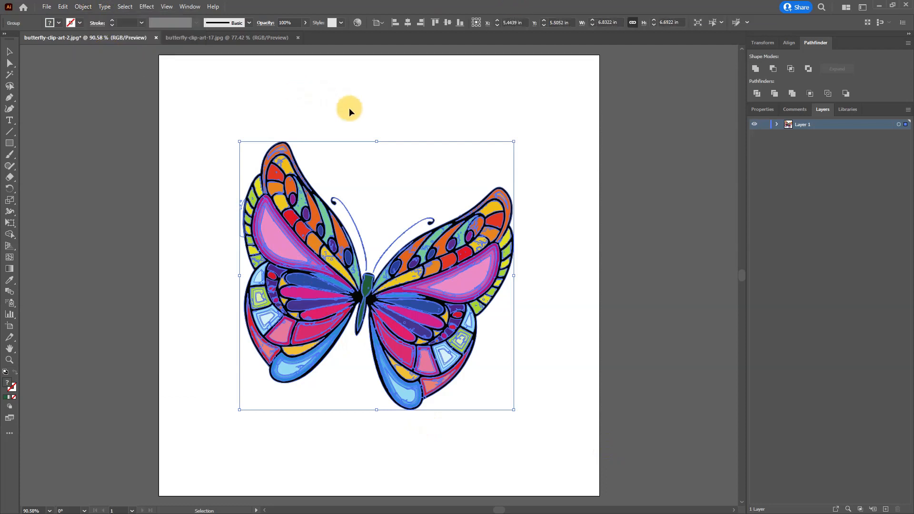
left_click(358, 116)
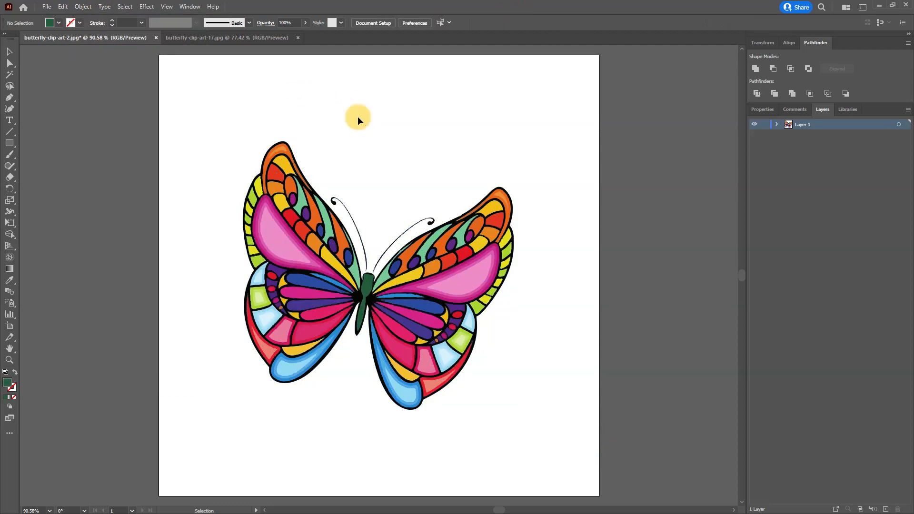
Step: Preview the butterfly in Save for Web as a transparent PNG-24, look through the file formats, and leave without exporting
key("ctrl+alt+shift+s")
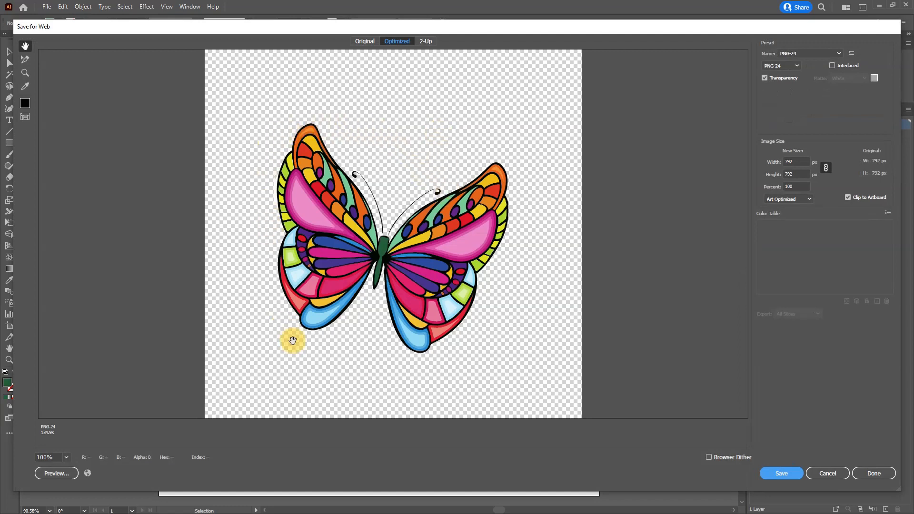
left_click(797, 67)
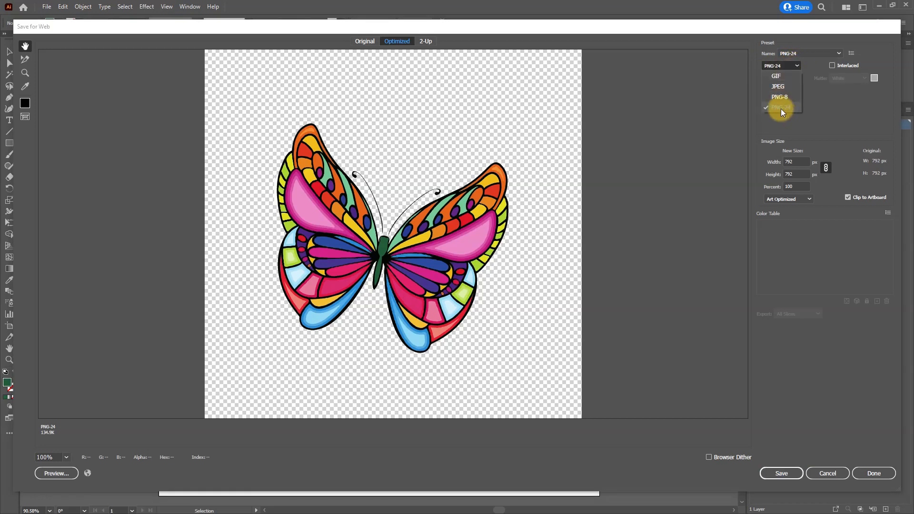
left_click(826, 470)
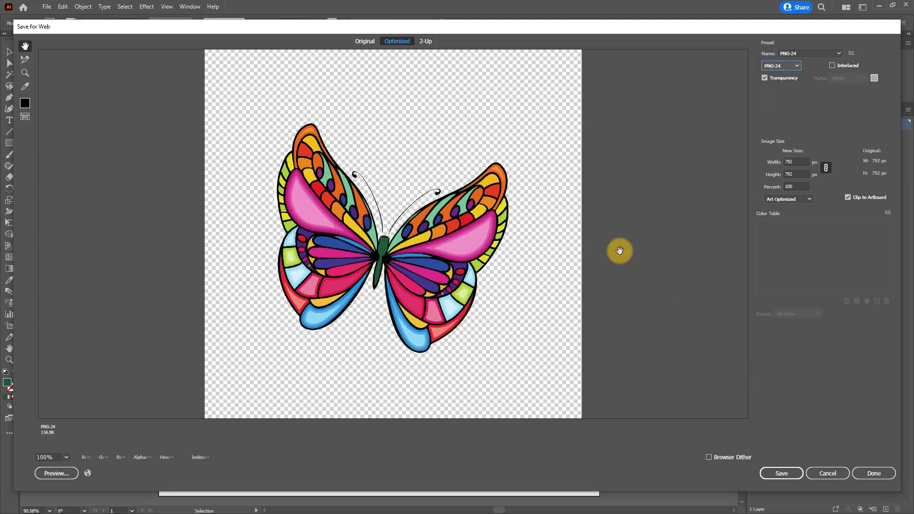
left_click(827, 473)
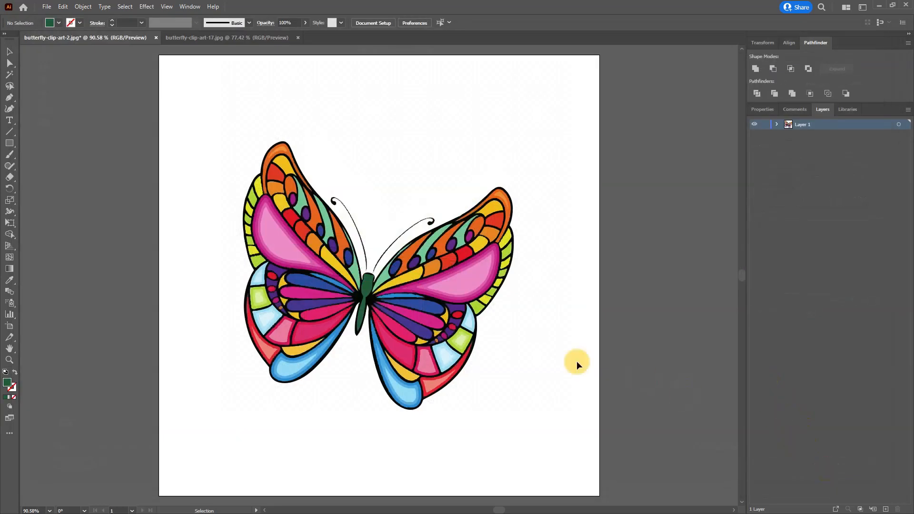
Step: Save the artwork as butterfly-clip-art-2.ai in the Illustrator folder, using the Illustrator 2020 version
left_click(47, 8)
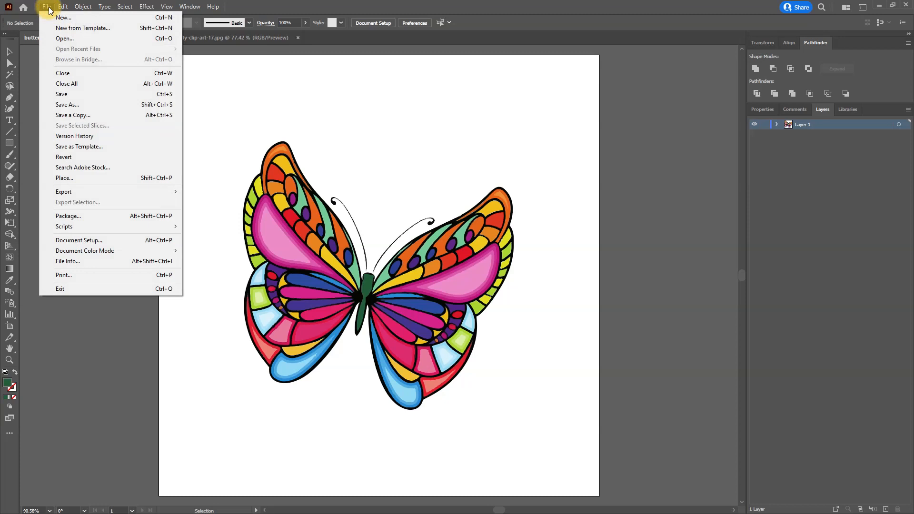
left_click(88, 94)
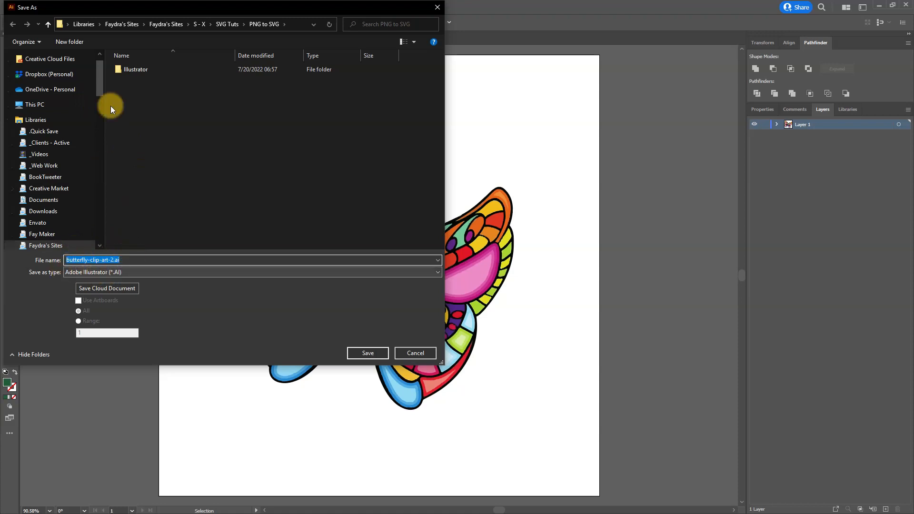
left_click(133, 72)
double_click(133, 73)
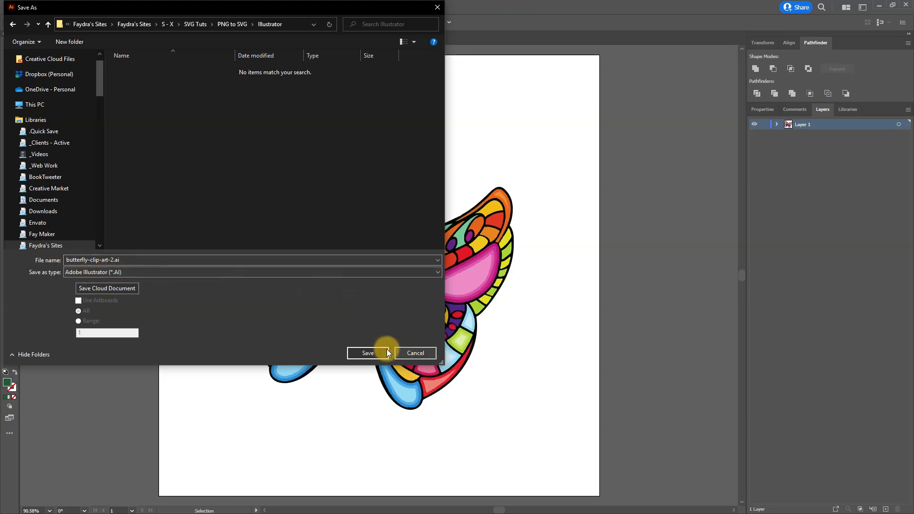
left_click(372, 350)
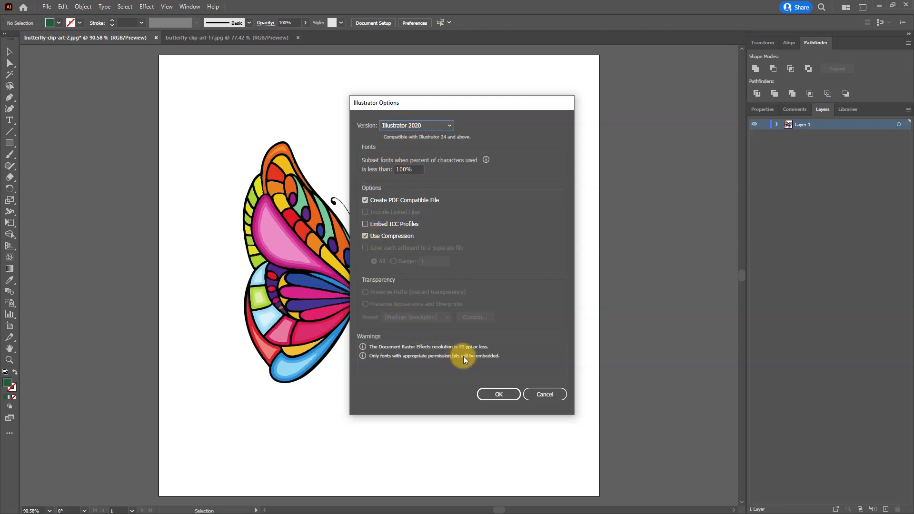
left_click(497, 394)
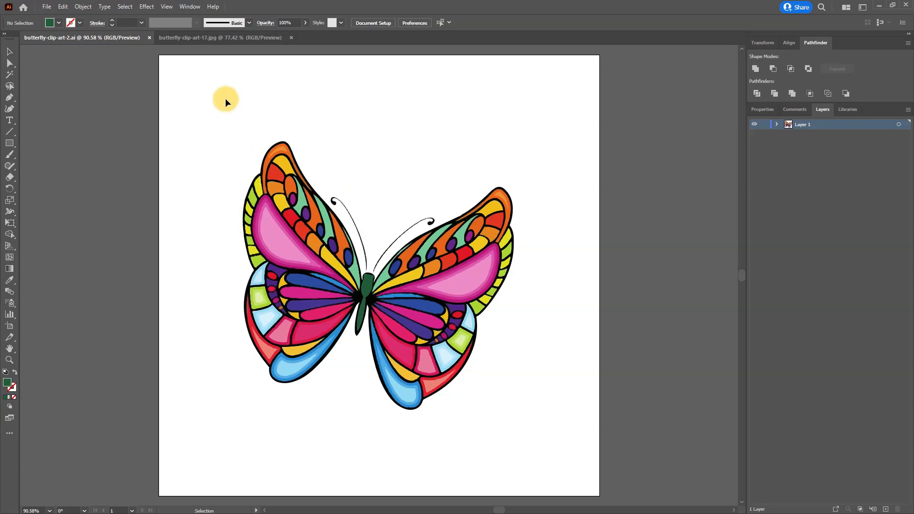
Step: Save the butterfly artwork as butterfly-clip-art-2.svg in the Illustrator folder, using the SVG 1.1 profile
left_click(46, 8)
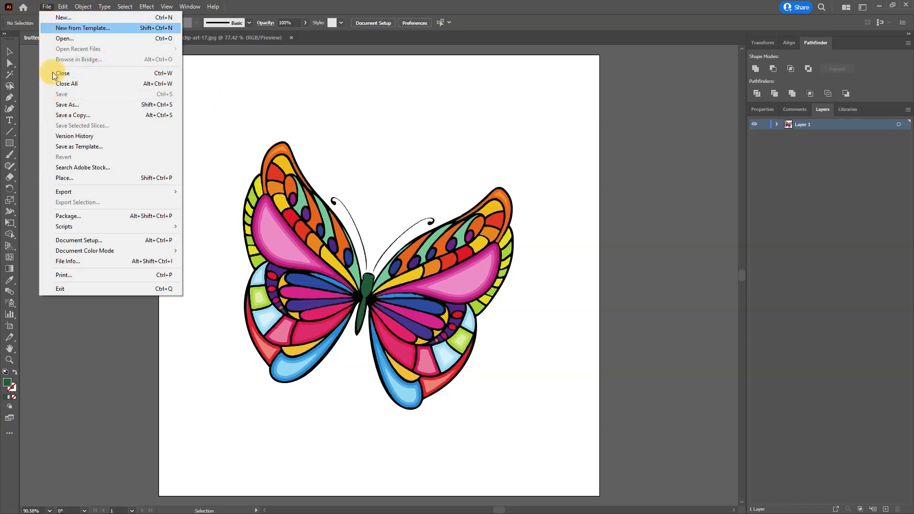
left_click(73, 106)
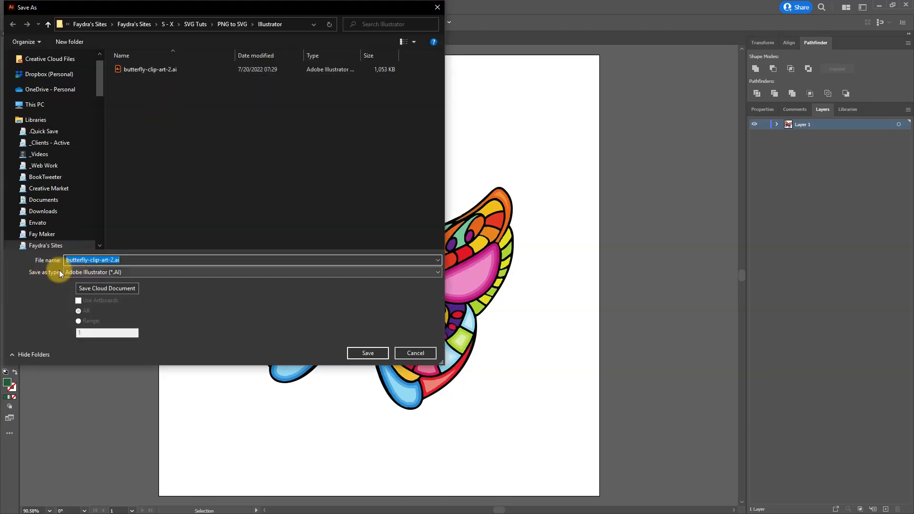
left_click(81, 273)
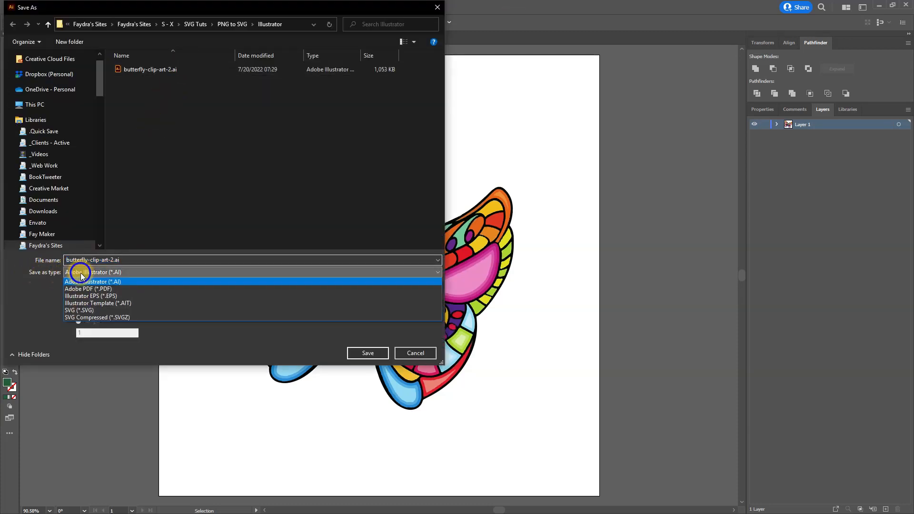
left_click(88, 310)
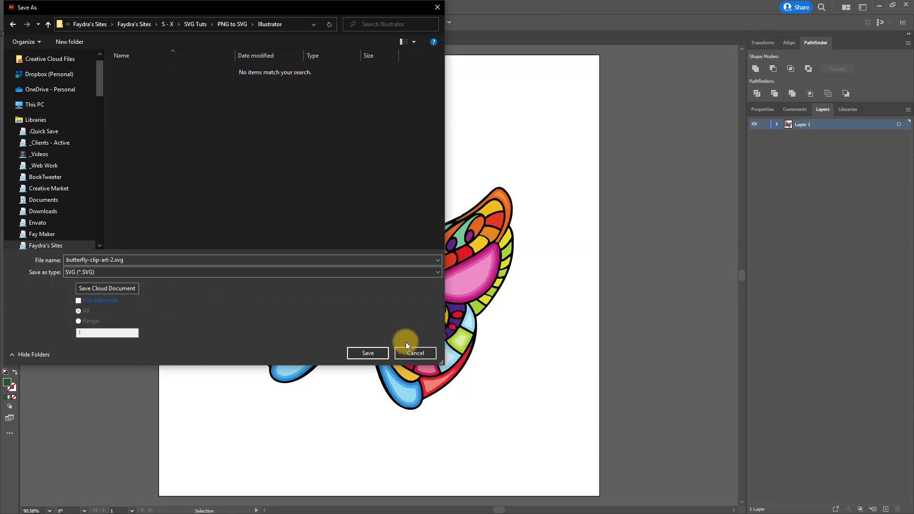
left_click(368, 353)
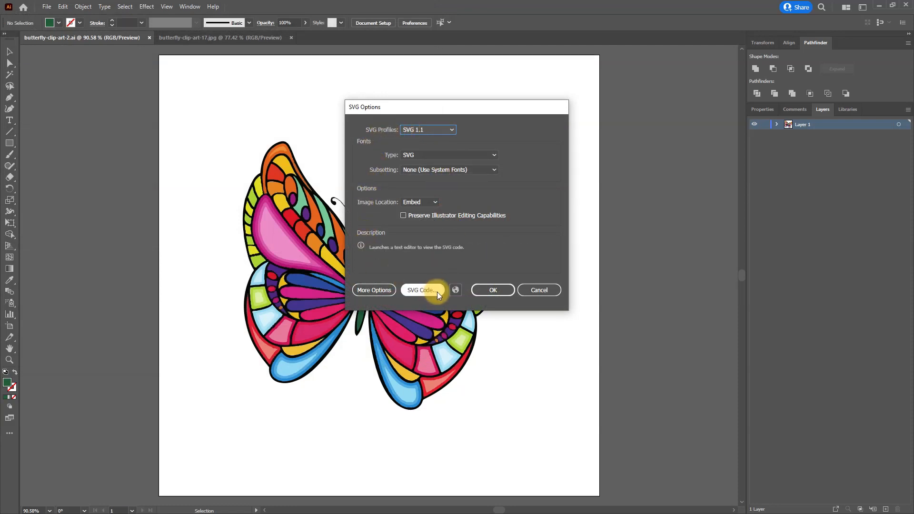
left_click(498, 291)
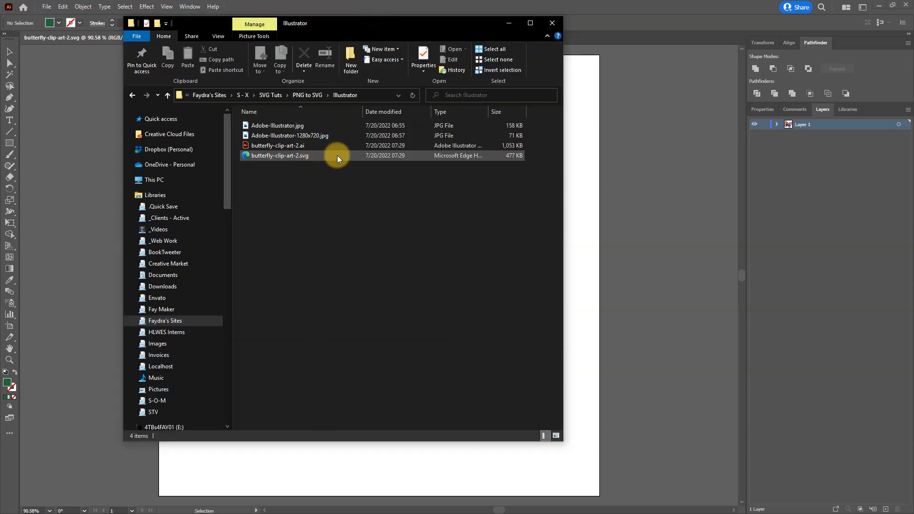
Step: View the saved butterfly-clip-art-2.svg in a browser, and open its file path in a new tab beside the Adobe Express SVGs
double_click(338, 155)
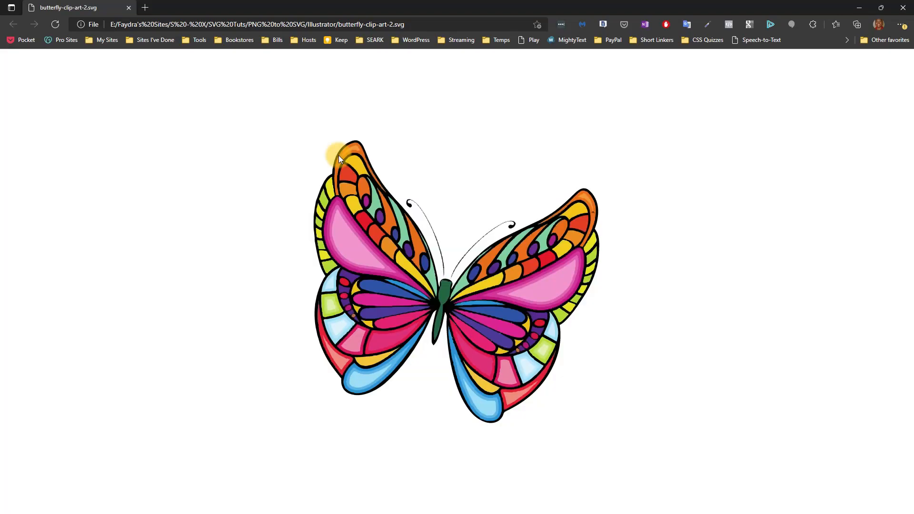
left_click(432, 24)
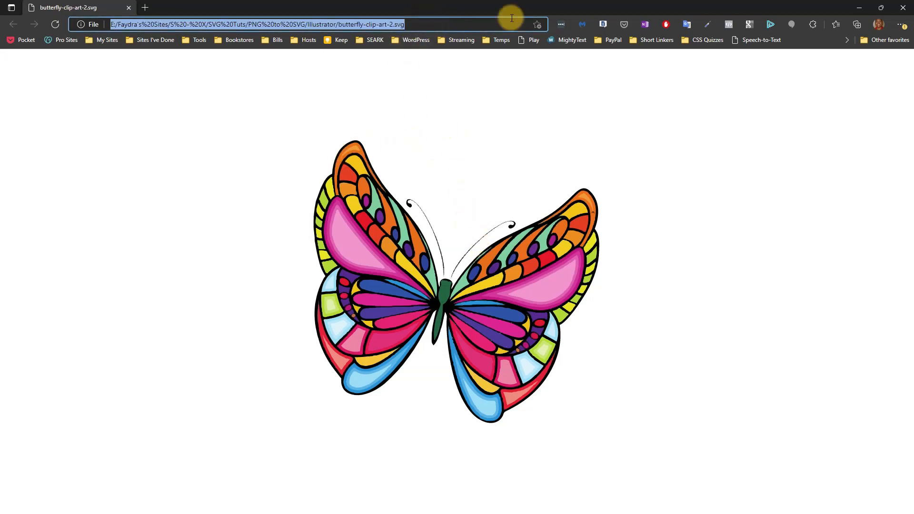
left_click(903, 10)
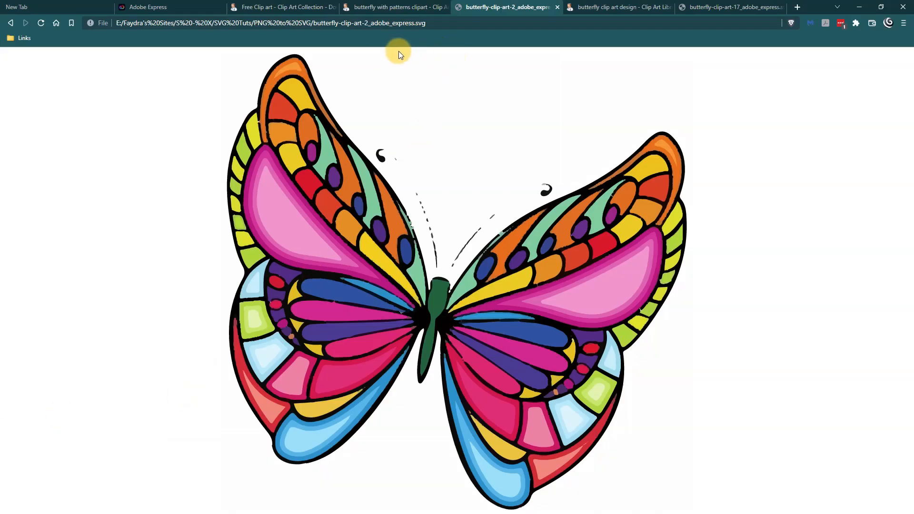
left_click(797, 7)
type("file:///E:/Faydra's%20Sites/S%20-%20X/SVG%20Tuts/PNG%20to%20SVG/Illustrator/butterfly-clip-art-2.svg")
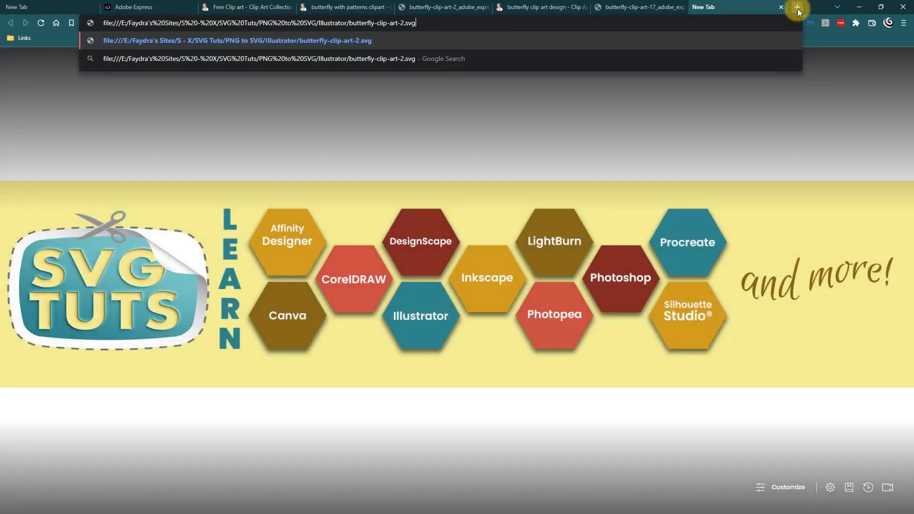
key("Return")
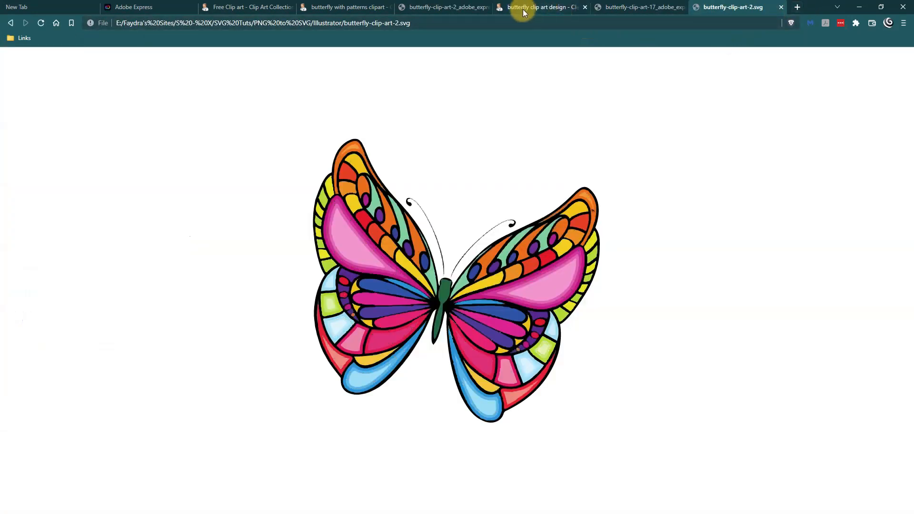
Step: Place the butterfly-clip-art-2 Adobe Express SVG's tab beside the Illustrator SVG's, and compare the two butterflies, enlarging the Illustrator version
left_click_drag(439, 6, 625, 4)
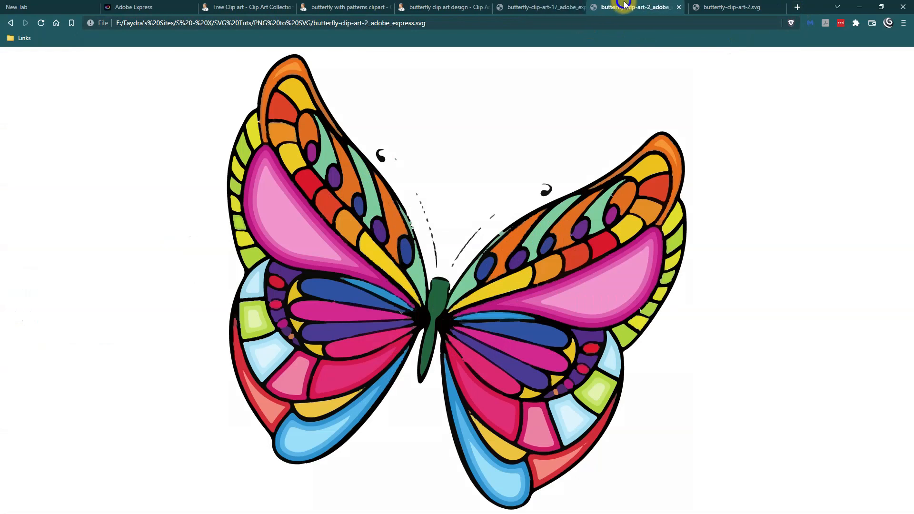
left_click(724, 7)
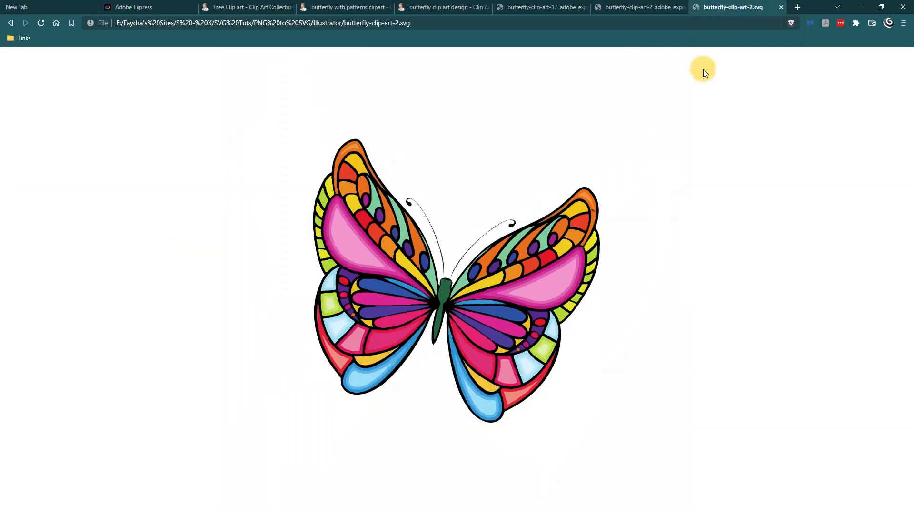
key("ctrl+plus")
key("ctrl+plus")
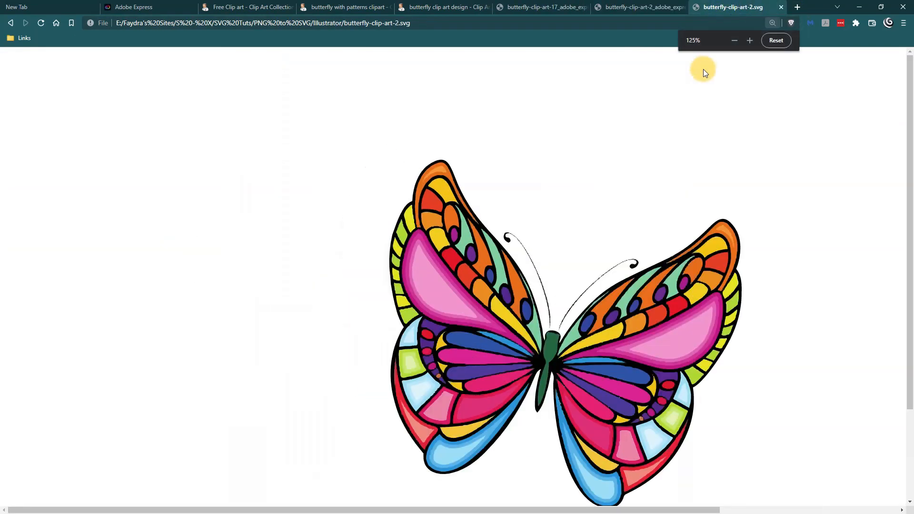
key("ctrl+plus")
key("ctrl+plus")
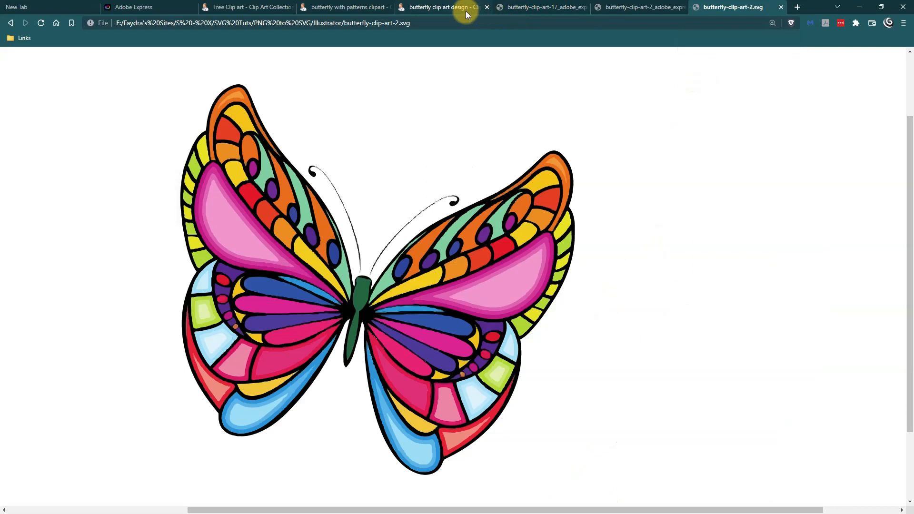
left_click(466, 10)
left_click(723, 7)
left_click(641, 7)
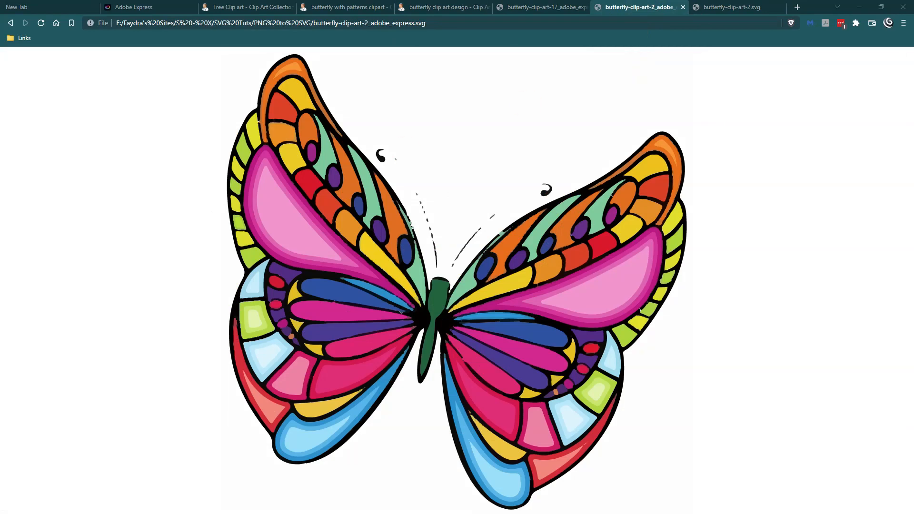
Step: Switch to Illustrator and run Image Trace on the pink butterfly in butterfly-clip-art-17.jpg
key("alt+Tab")
left_click(241, 40)
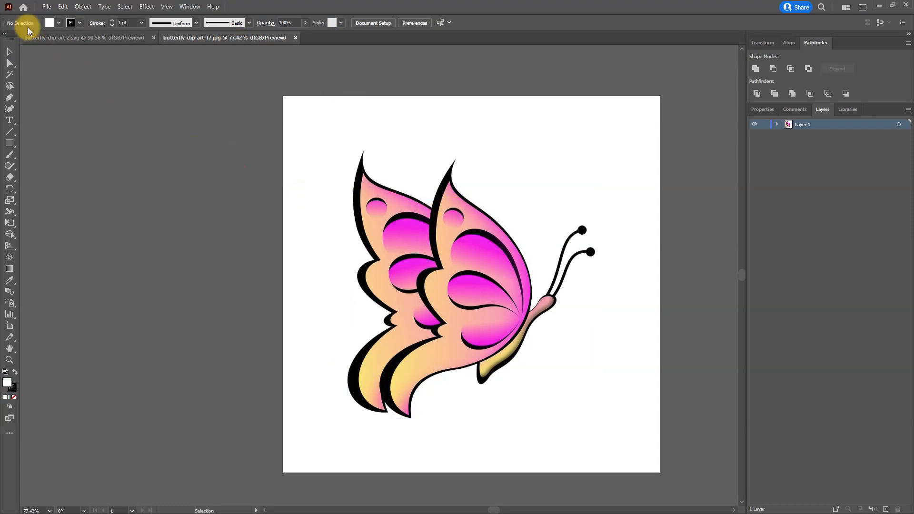
left_click(83, 6)
mouse_move(153, 317)
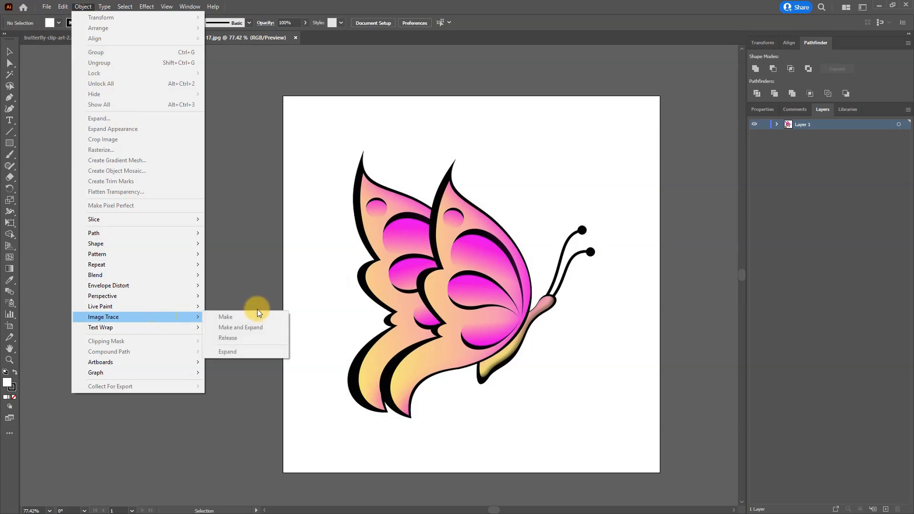
left_click(449, 267)
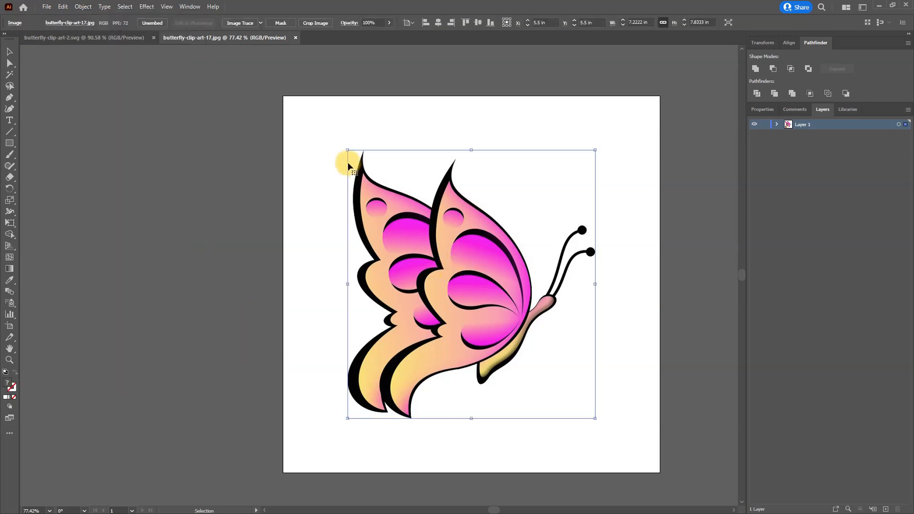
left_click(82, 7)
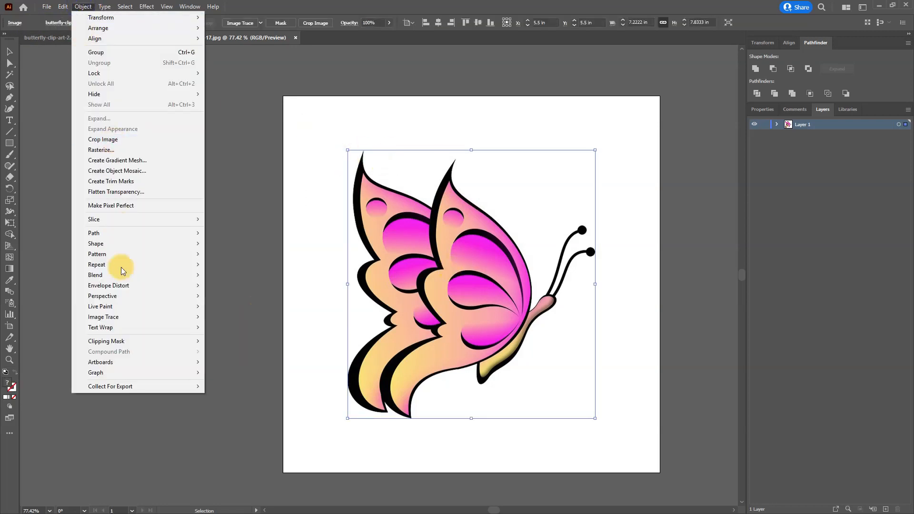
mouse_move(125, 317)
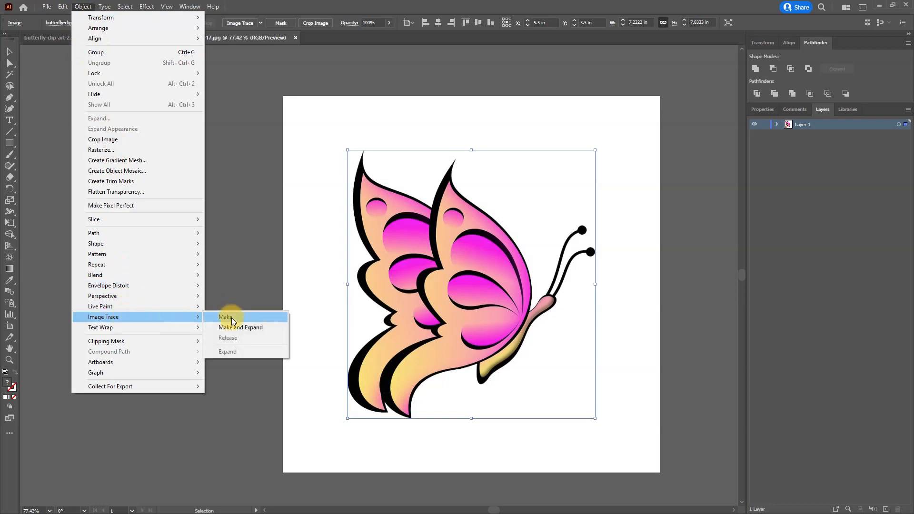
left_click(227, 316)
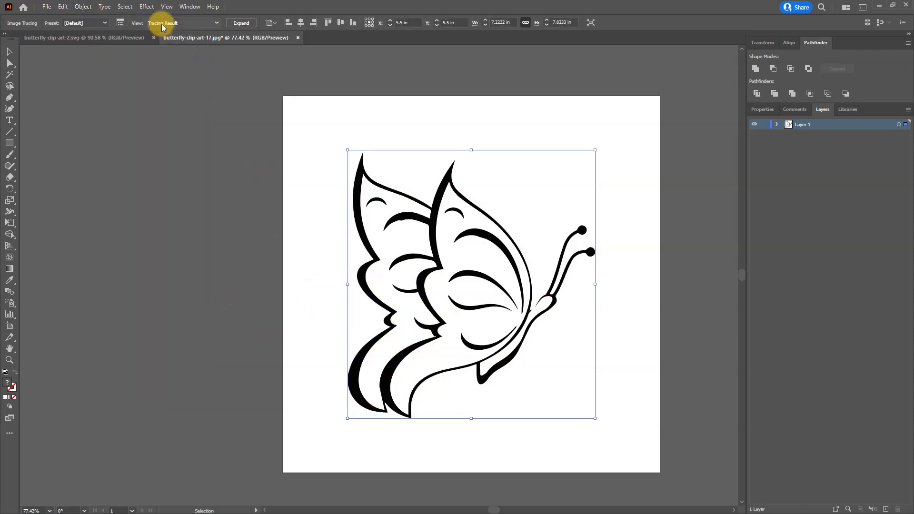
Step: Trace the pink butterfly with the High Fidelity Photo preset, setting paths to 100% and noise to 100 px
left_click(121, 23)
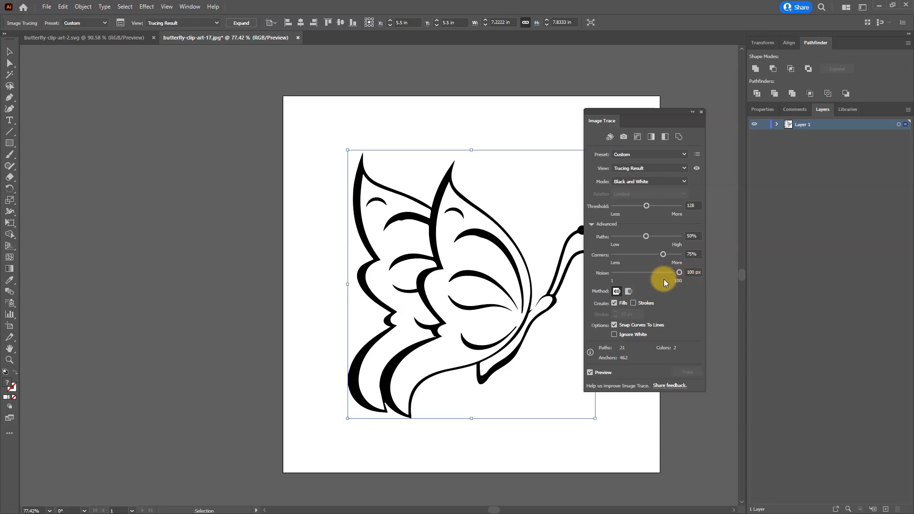
mouse_move(648, 113)
left_mouse_down()
mouse_move(715, 121)
mouse_move(706, 106)
left_mouse_up()
left_click(701, 147)
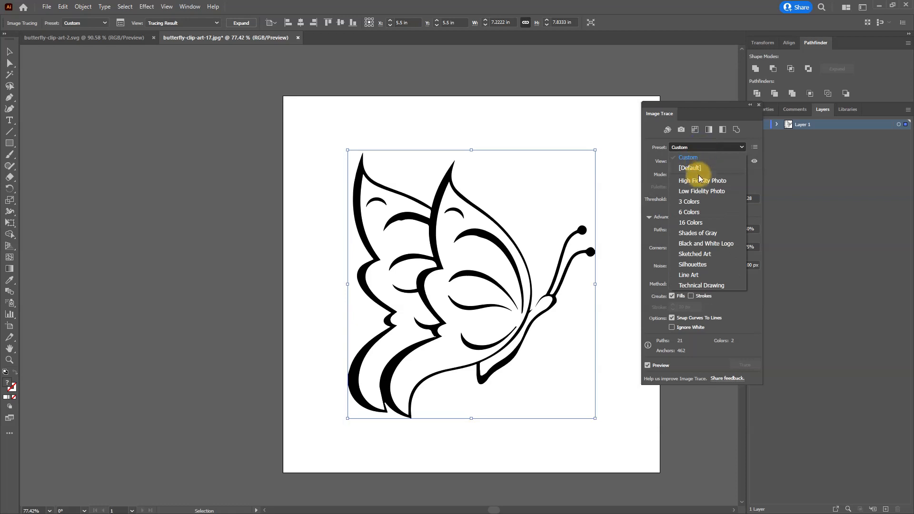
left_click(698, 180)
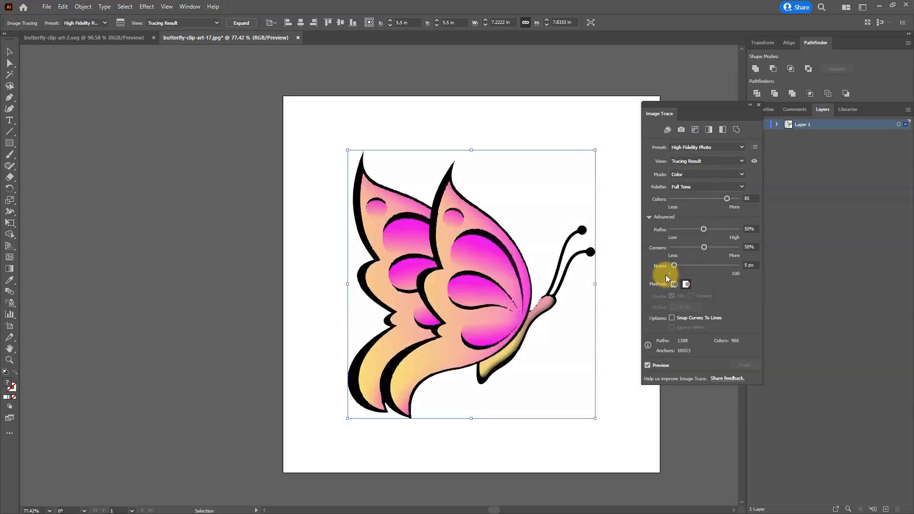
left_click(745, 261)
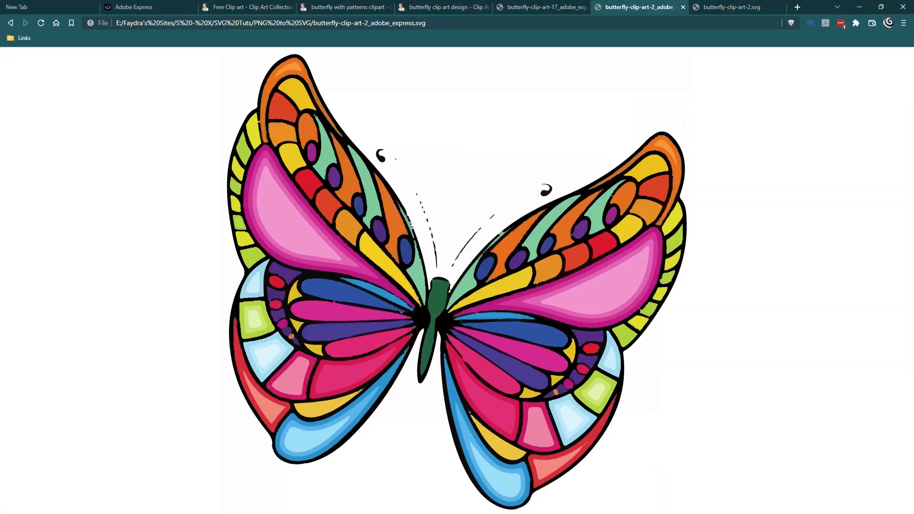
Step: Check the Convert to SVG tool in Adobe Express, return to Illustrator, and reduce the pink butterfly's trace noise to 1 px
left_click(137, 6)
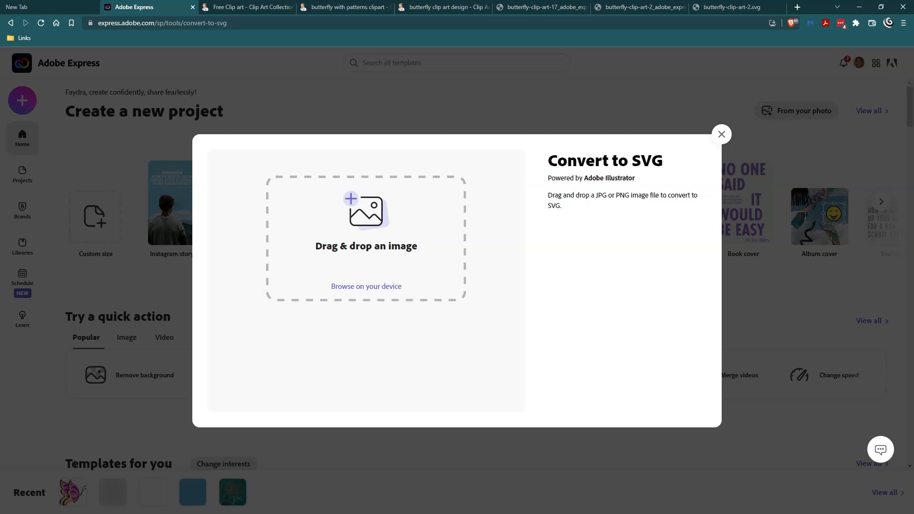
key("alt+Tab")
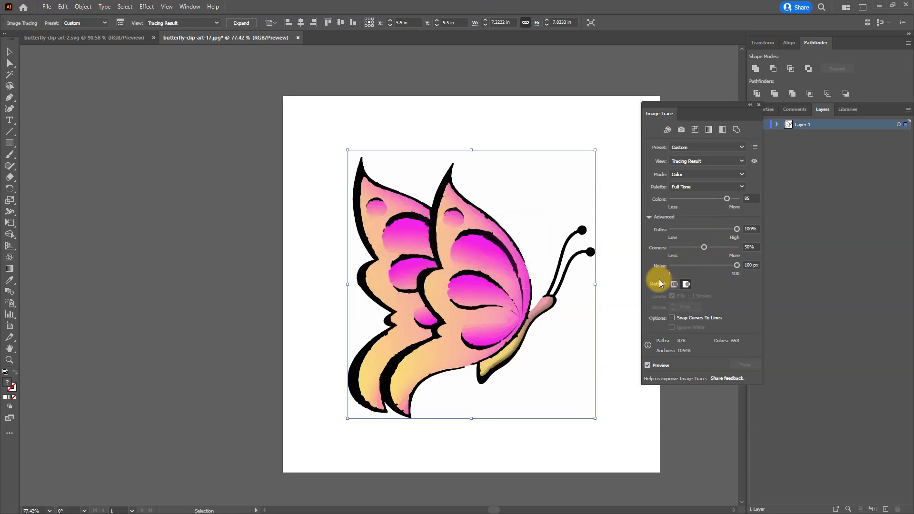
left_click_drag(685, 265, 658, 268)
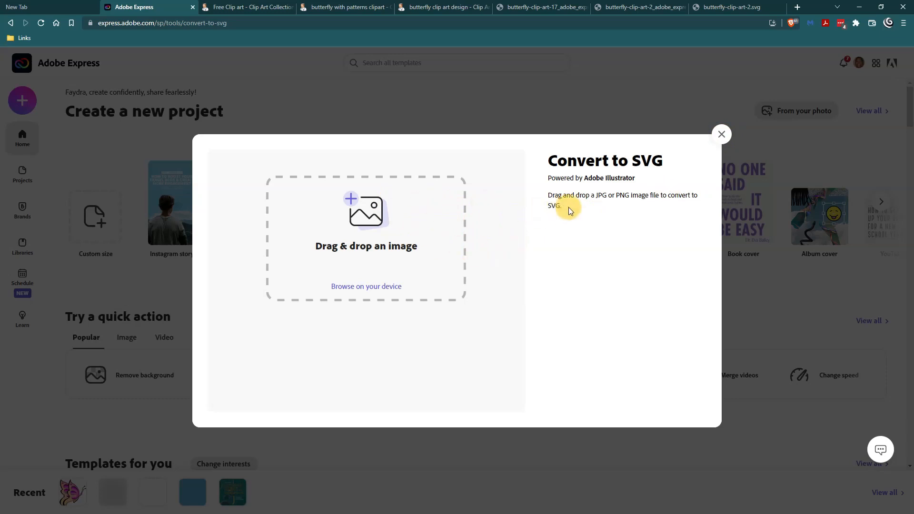
Step: Close the Convert to SVG tool in Adobe Express and look over the image quick actions
left_click(722, 135)
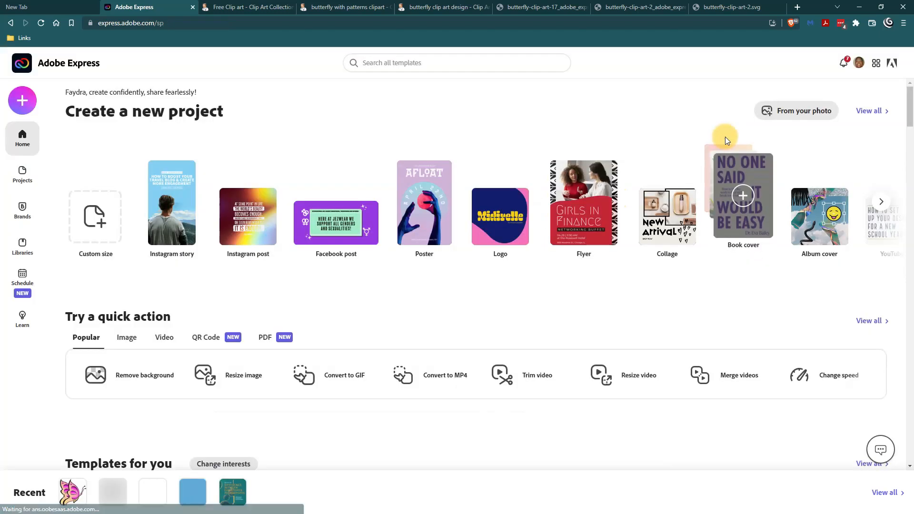
left_click(126, 338)
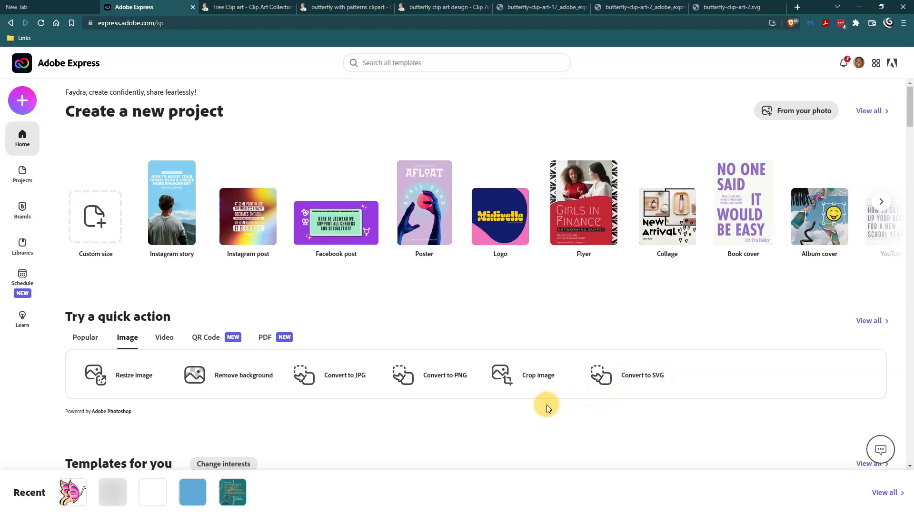
key("alt+Tab")
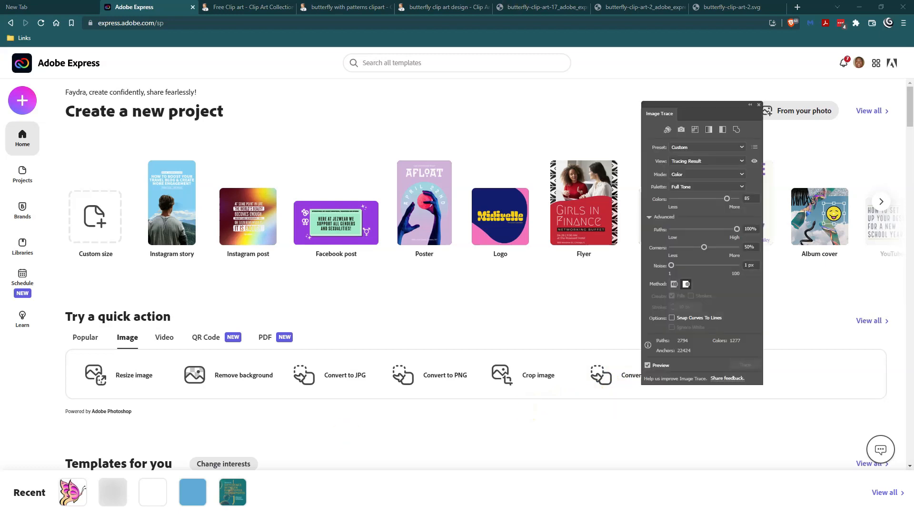
key("alt+Tab")
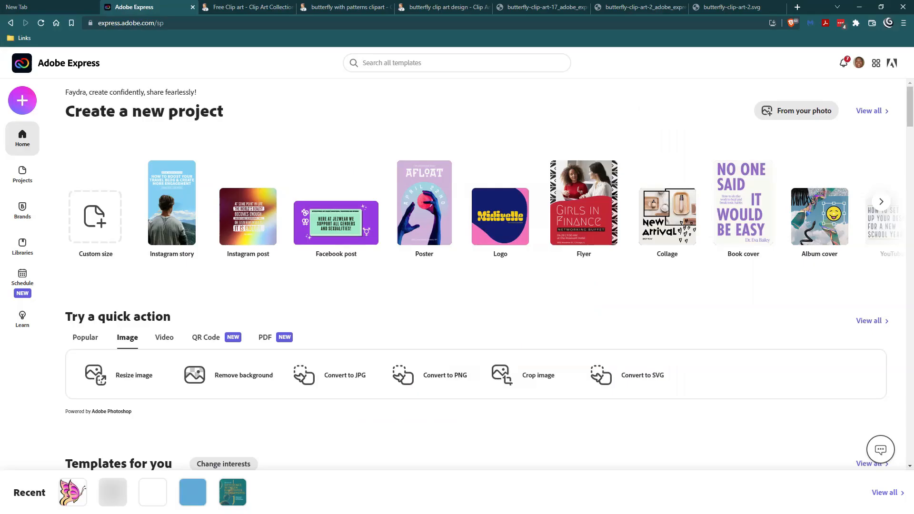